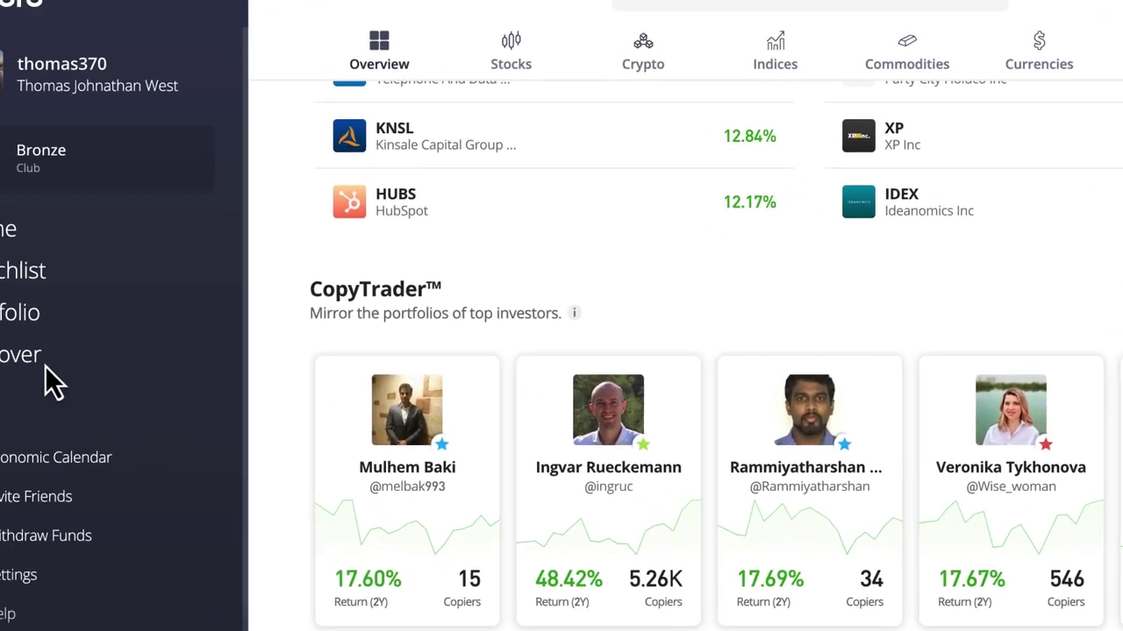
Go to Discover and open the full CopyTrader investors list to reach Analisisciclico.
left_click(22, 361)
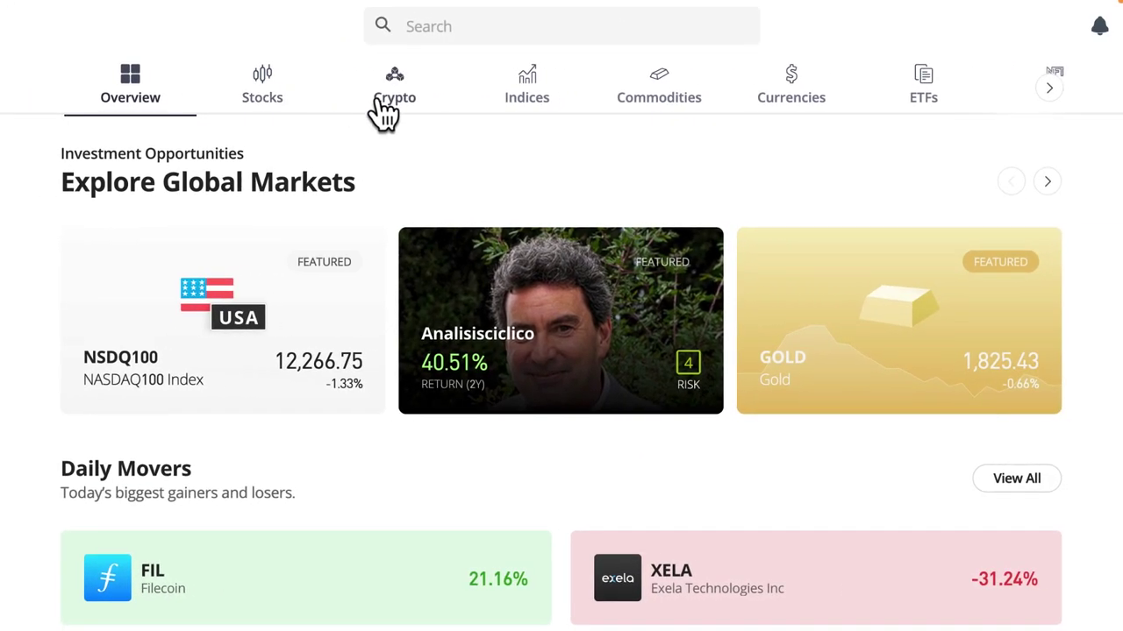
scroll(592, 311, "down", 6)
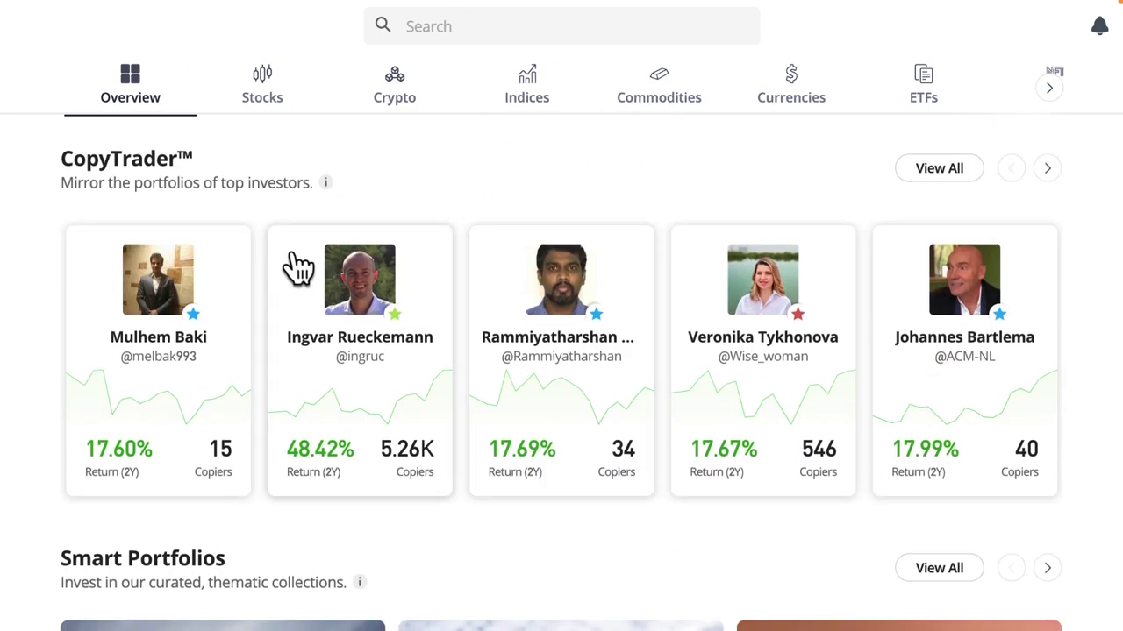
scroll(559, 338, "up", 1)
left_click(952, 279)
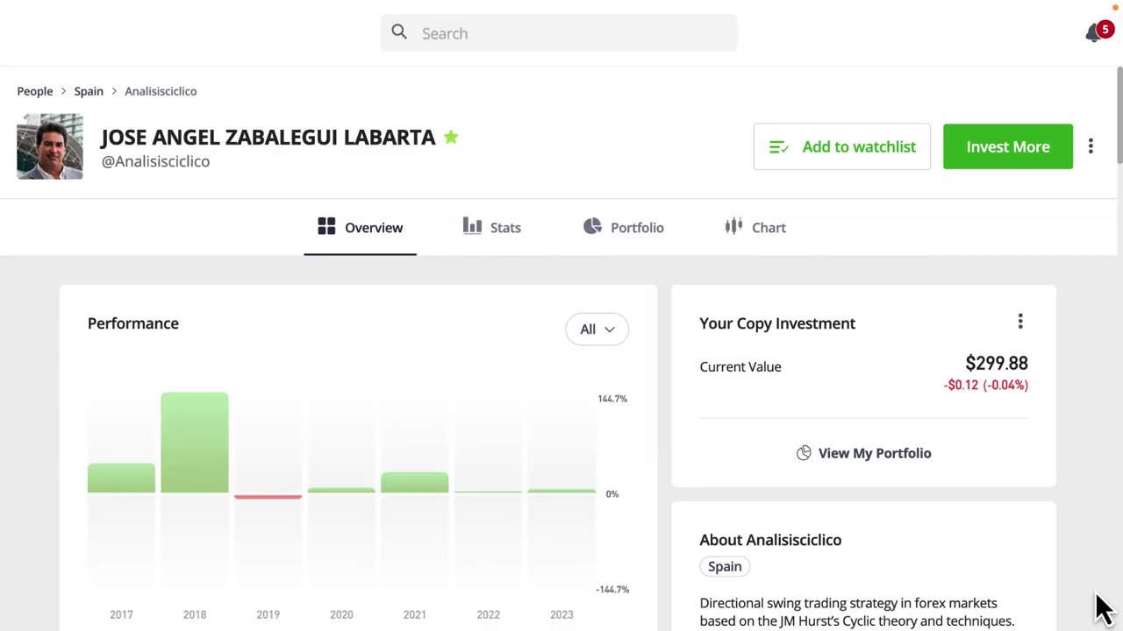
Show Analisisciclico's Stats tab with monthly returns expanded back to 2017.
left_click(504, 232)
scroll(824, 300, "down", 3)
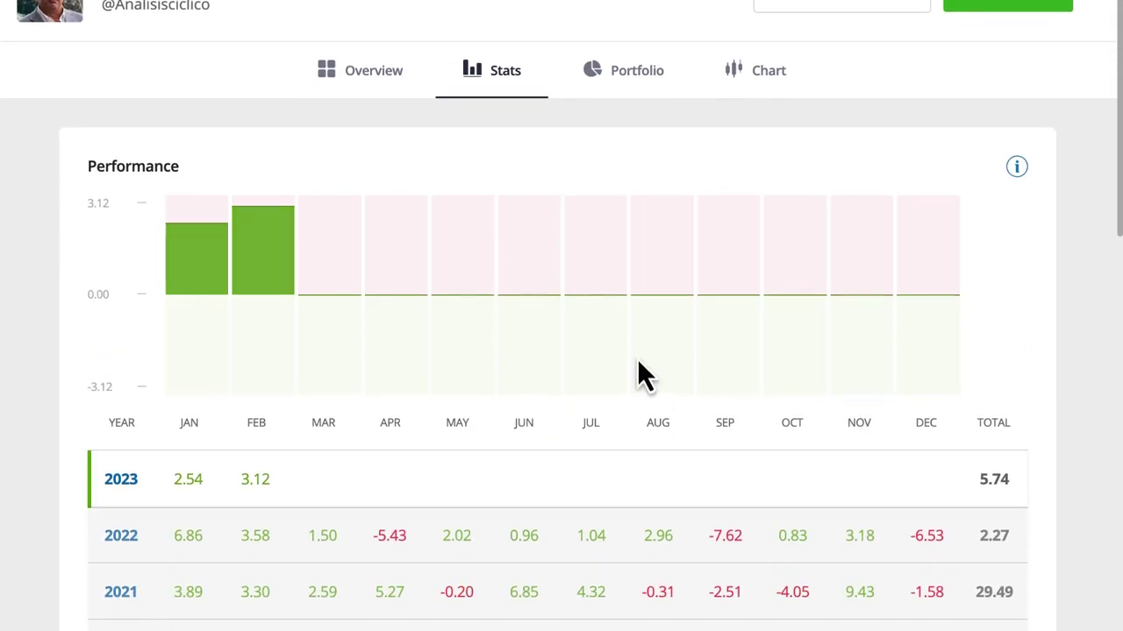
mouse_move(282, 293)
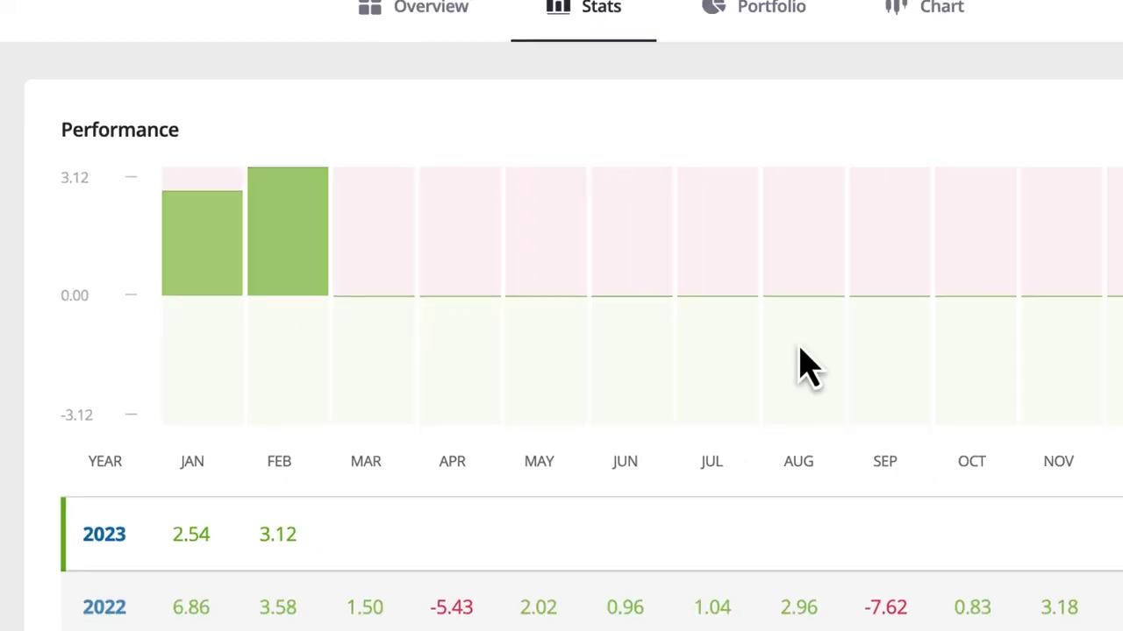
scroll(755, 570, "down", 3)
left_click(646, 514)
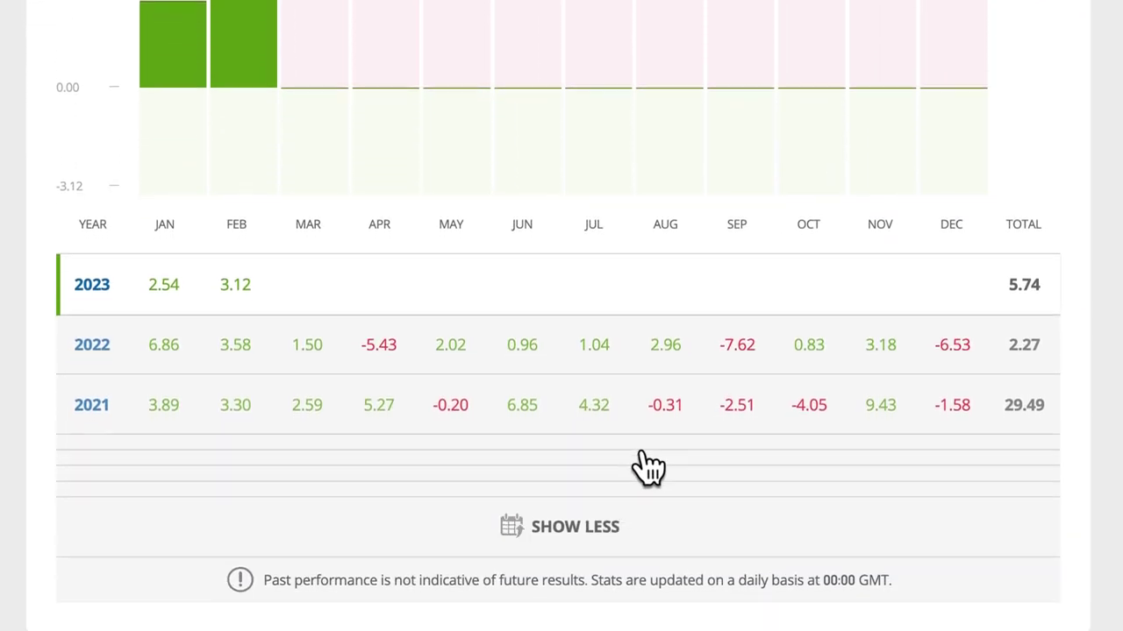
scroll(1038, 279, "down", 2)
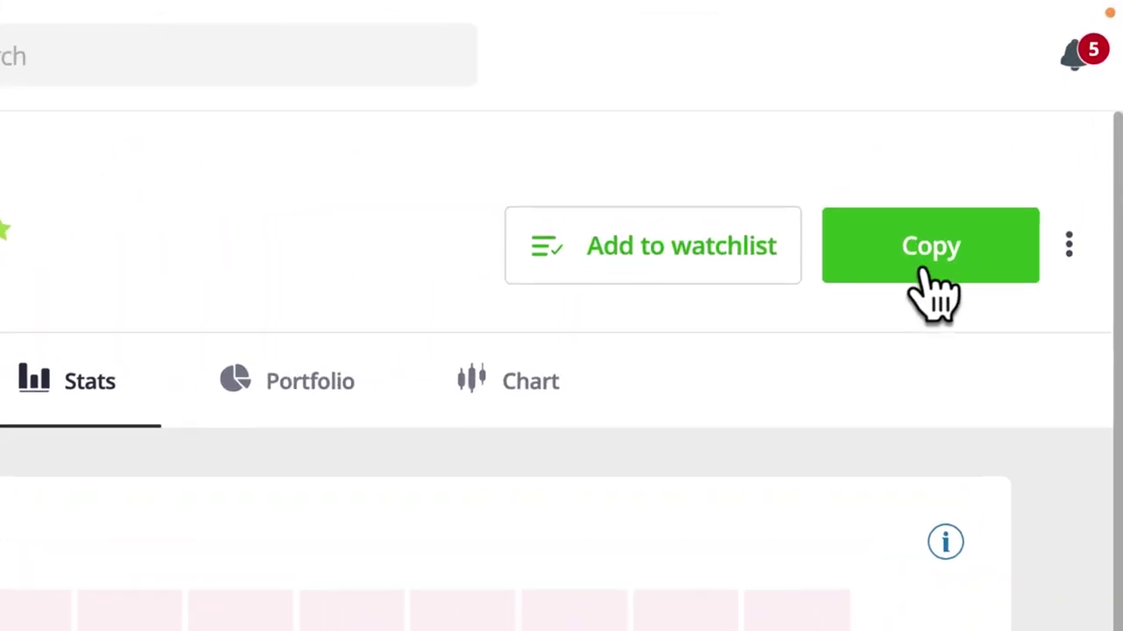
Set the copy amount to $300 and invest to start copying Analisisciclico.
left_click(923, 272)
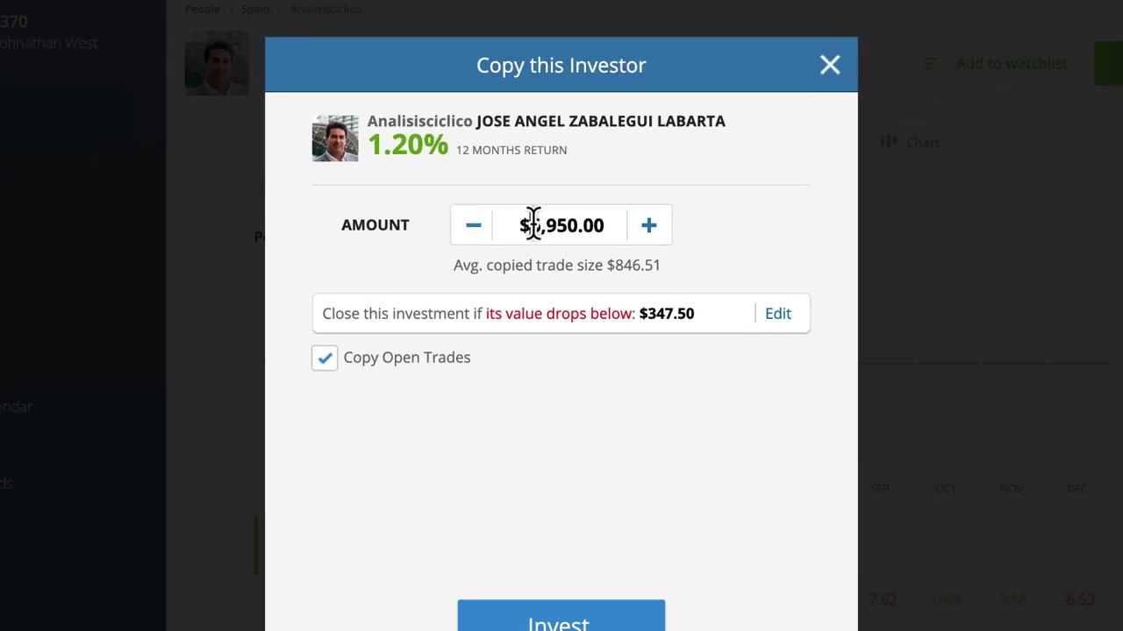
left_click(533, 226)
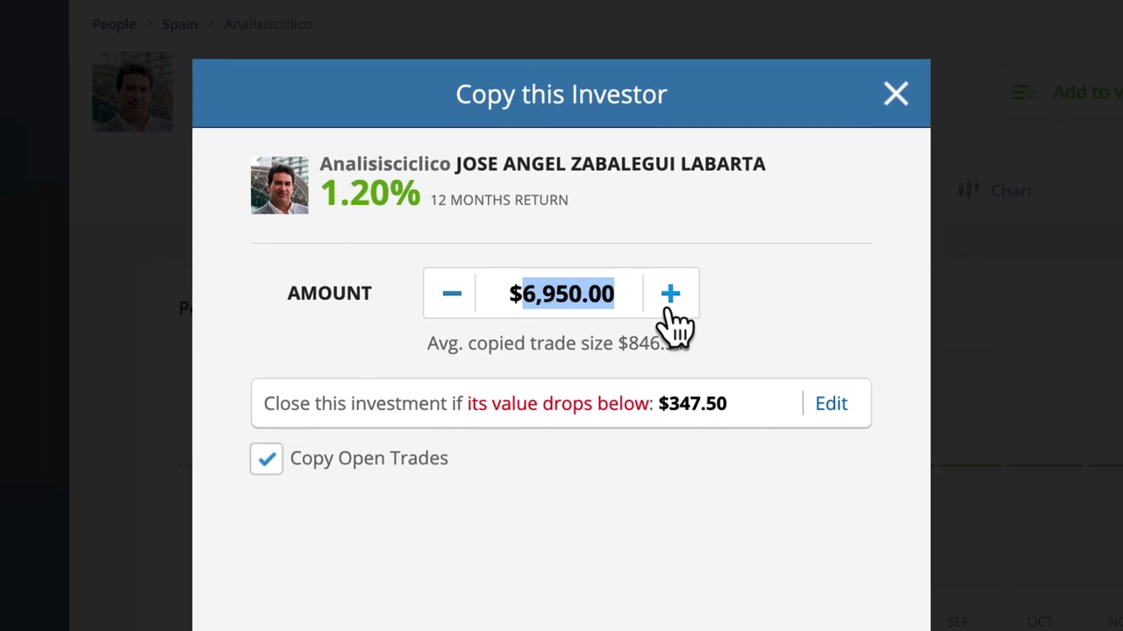
type("300")
left_click(632, 548)
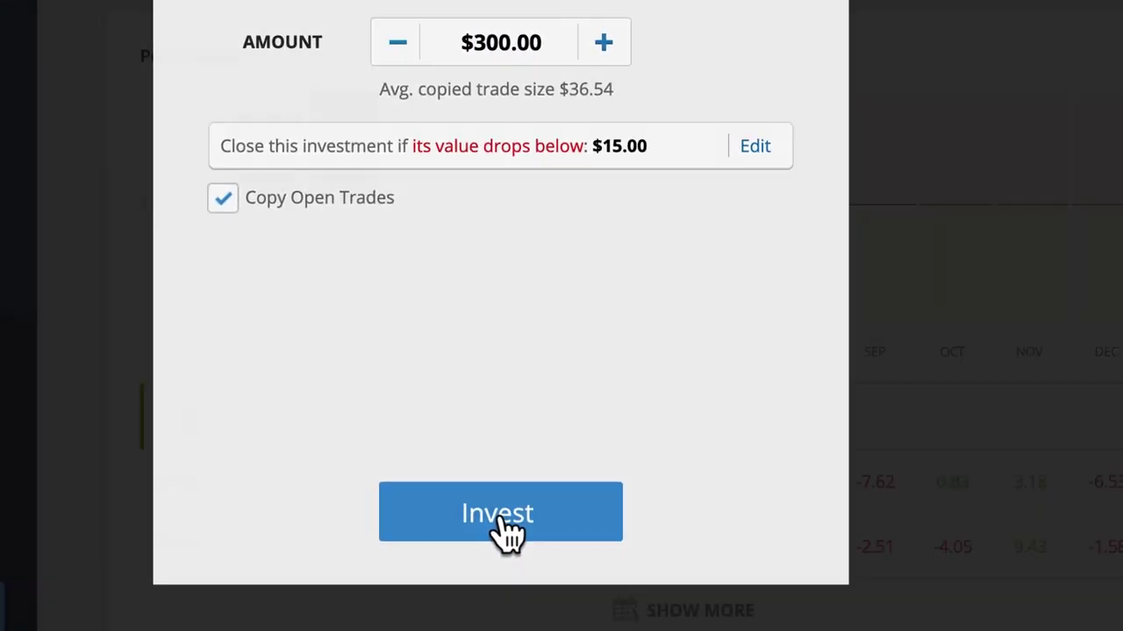
left_click(571, 570)
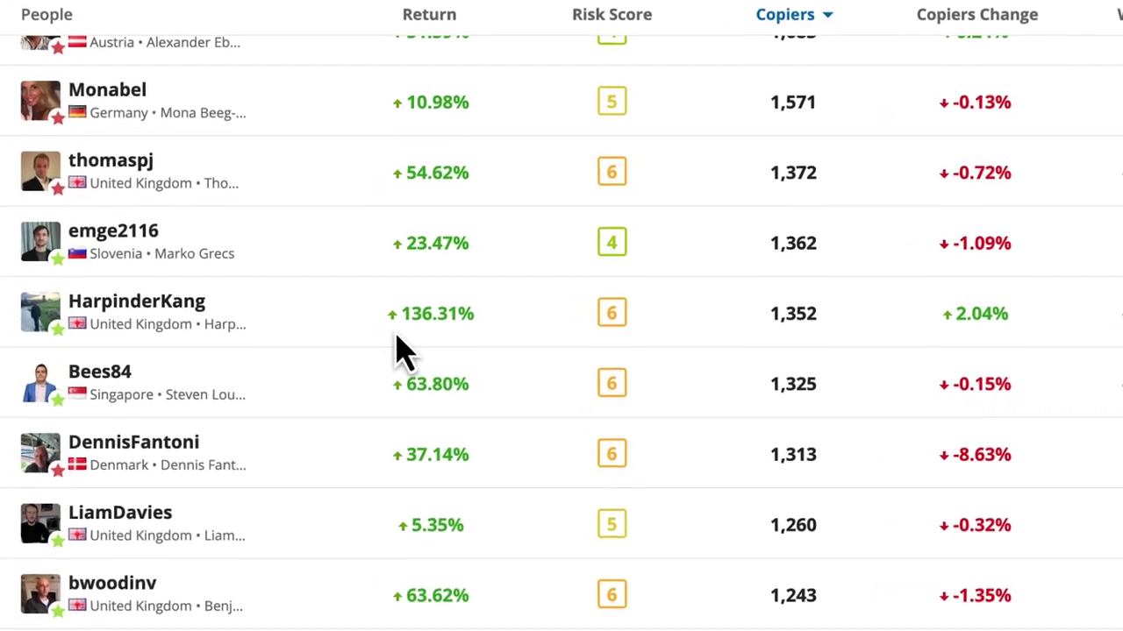
Scroll through the traders table ranked by number of copiers.
scroll(411, 334, "down", 4)
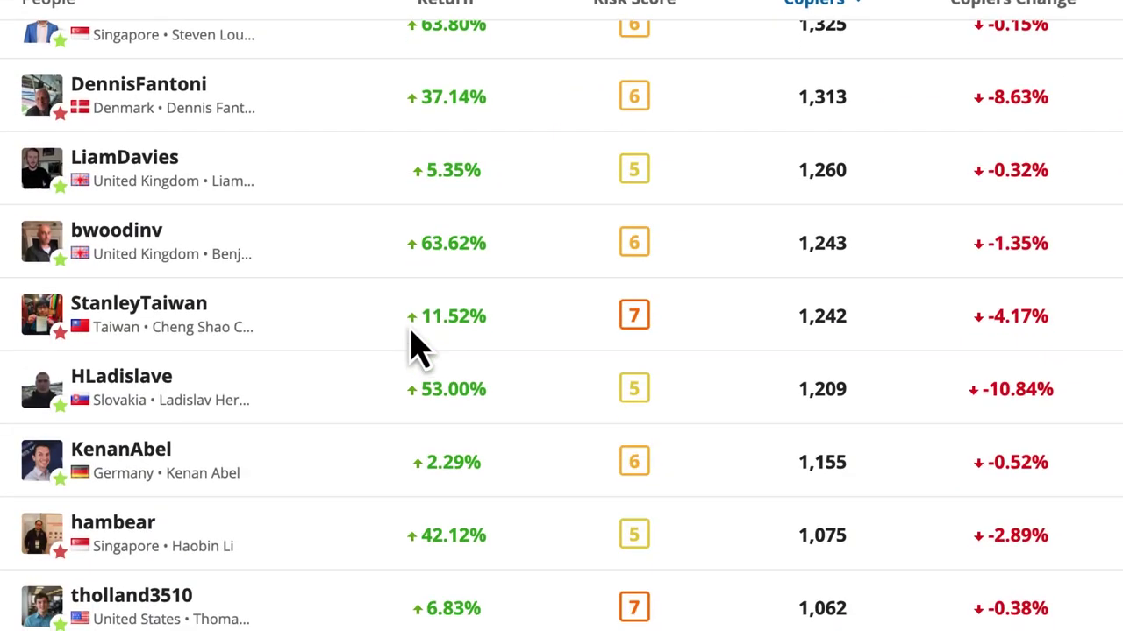
scroll(412, 347, "down", 3)
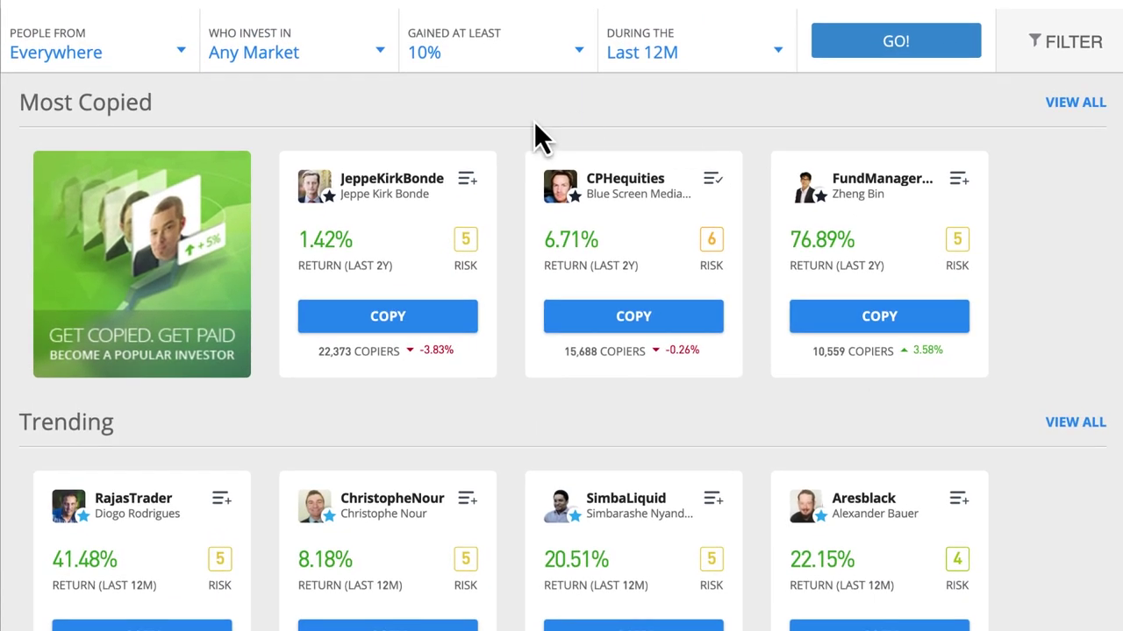
Open the full Most Copied list and browse it, led by traders with 22,373 and 15,688 copiers.
left_click(1075, 101)
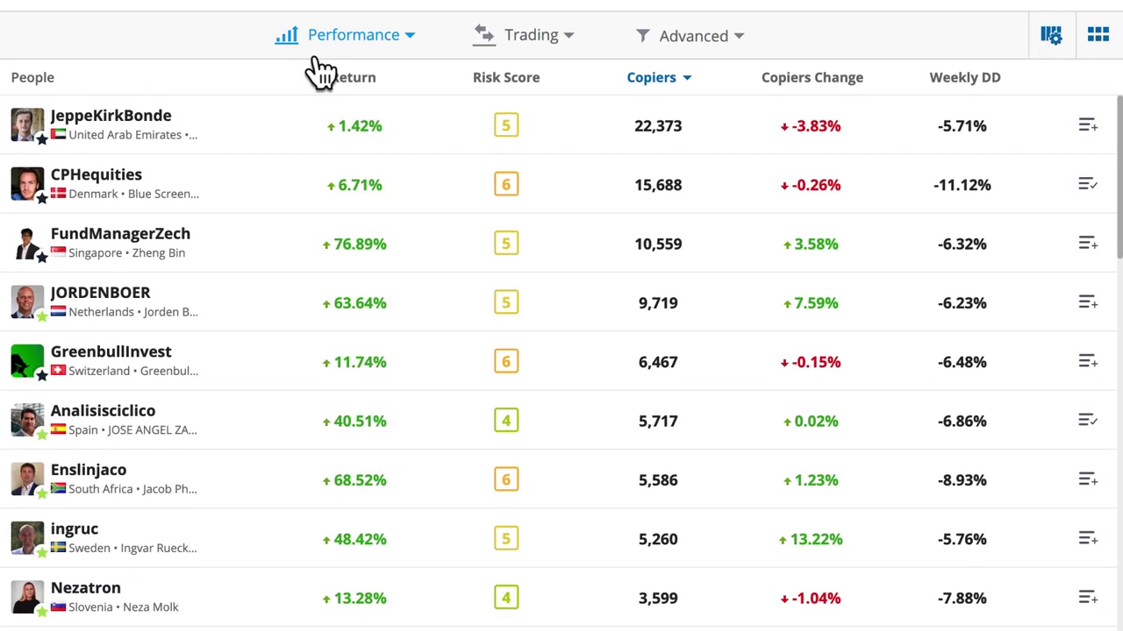
scroll(296, 166, "down", 8)
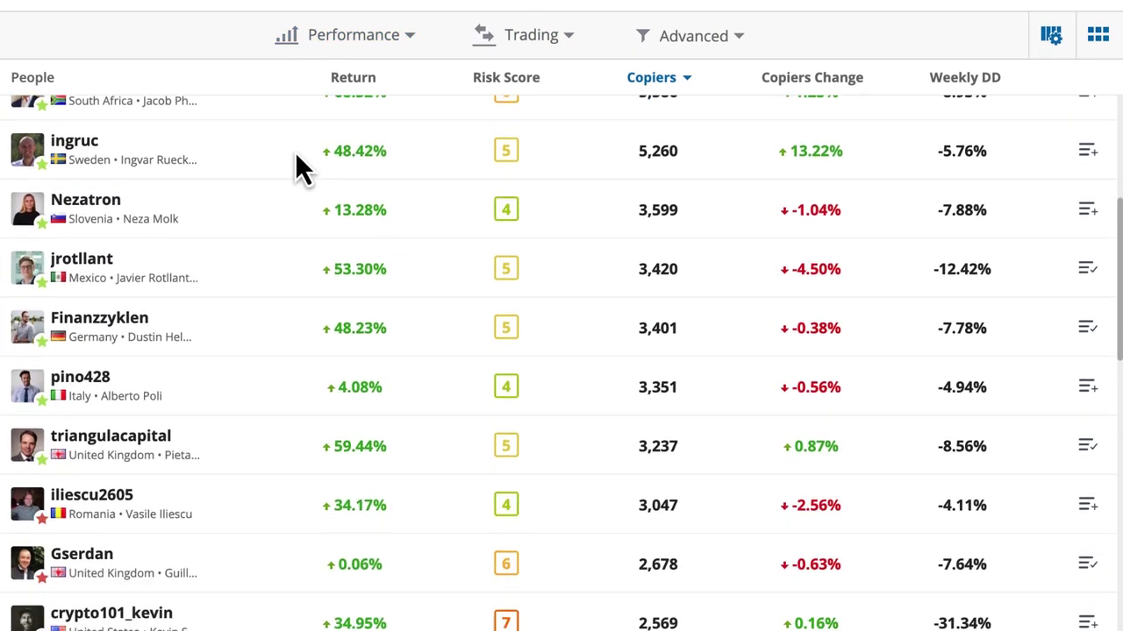
scroll(295, 158, "up", 10)
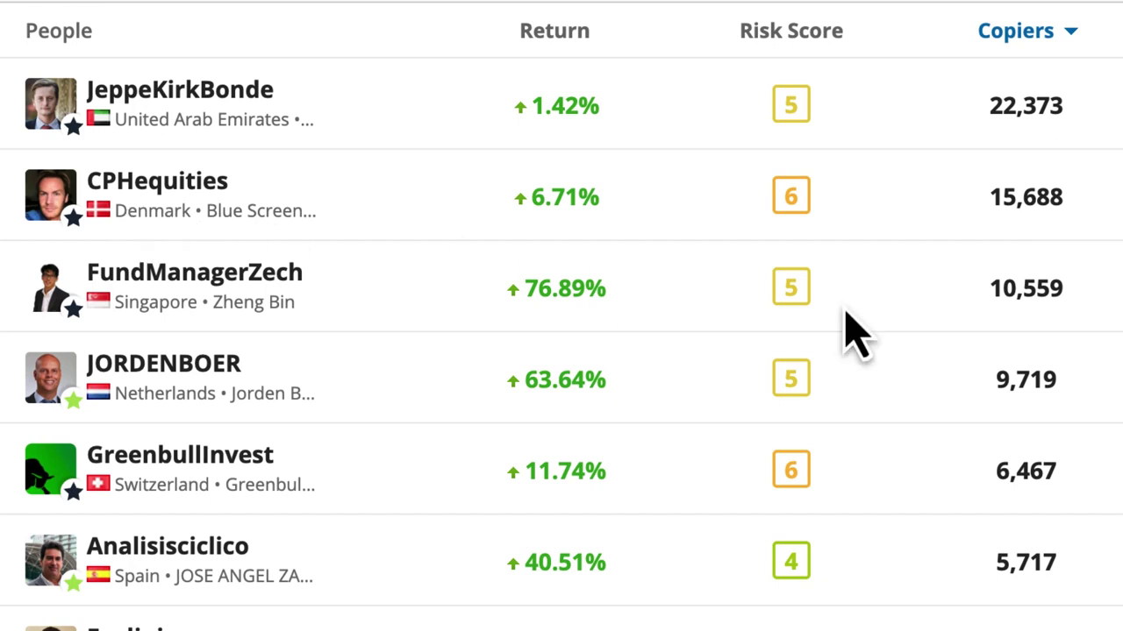
scroll(1018, 325, "down", 1)
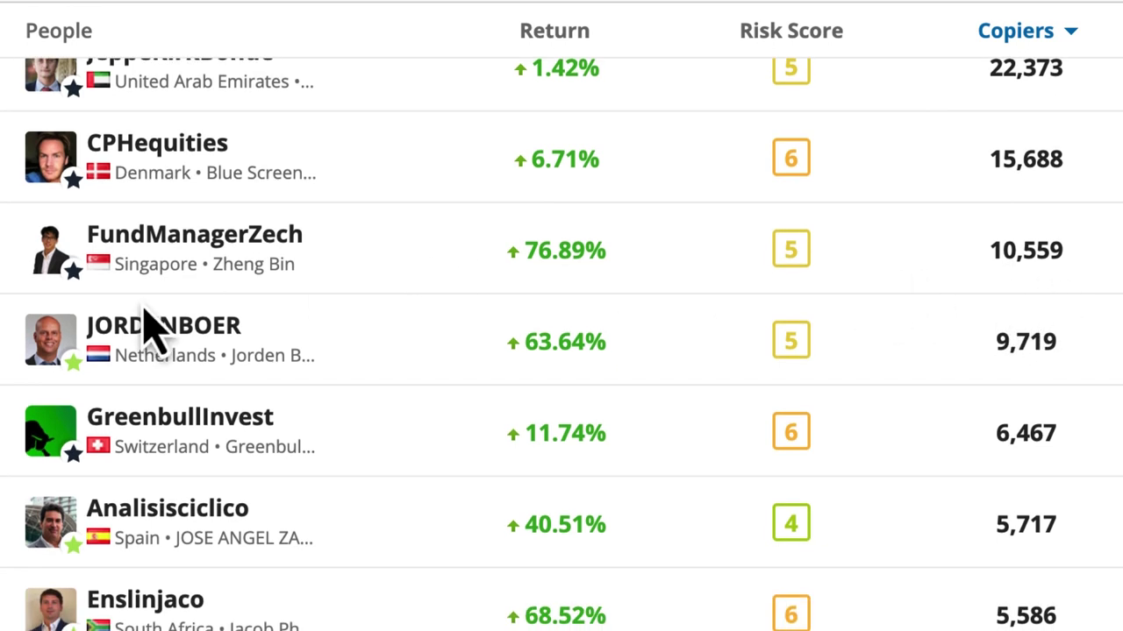
scroll(1017, 106, "down", 10)
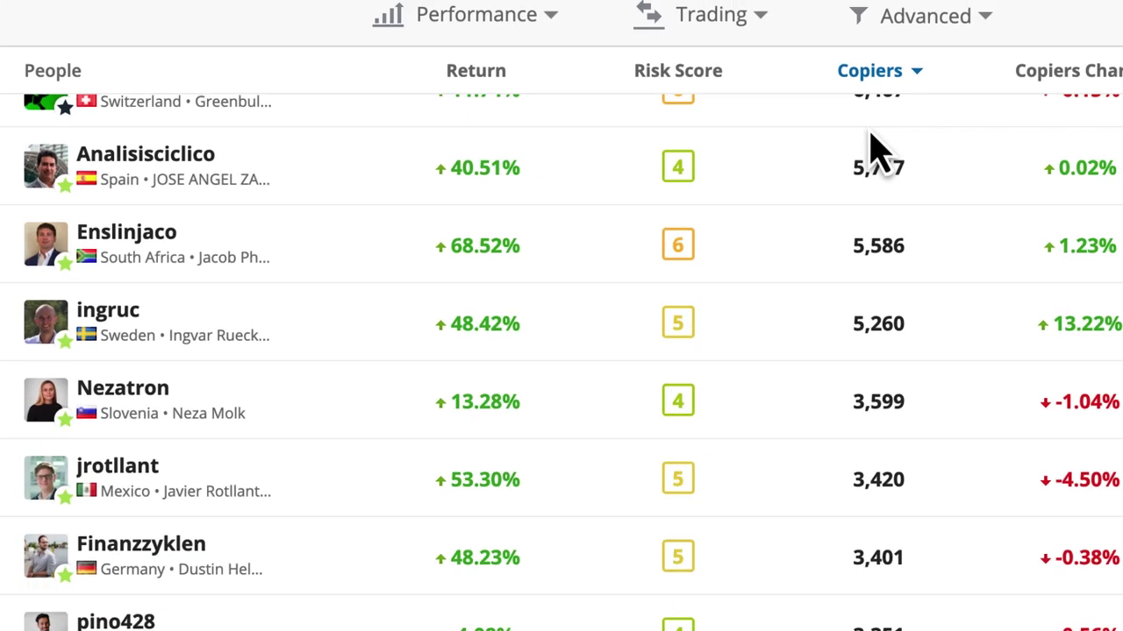
scroll(803, 311, "down", 6)
scroll(827, 521, "up", 18)
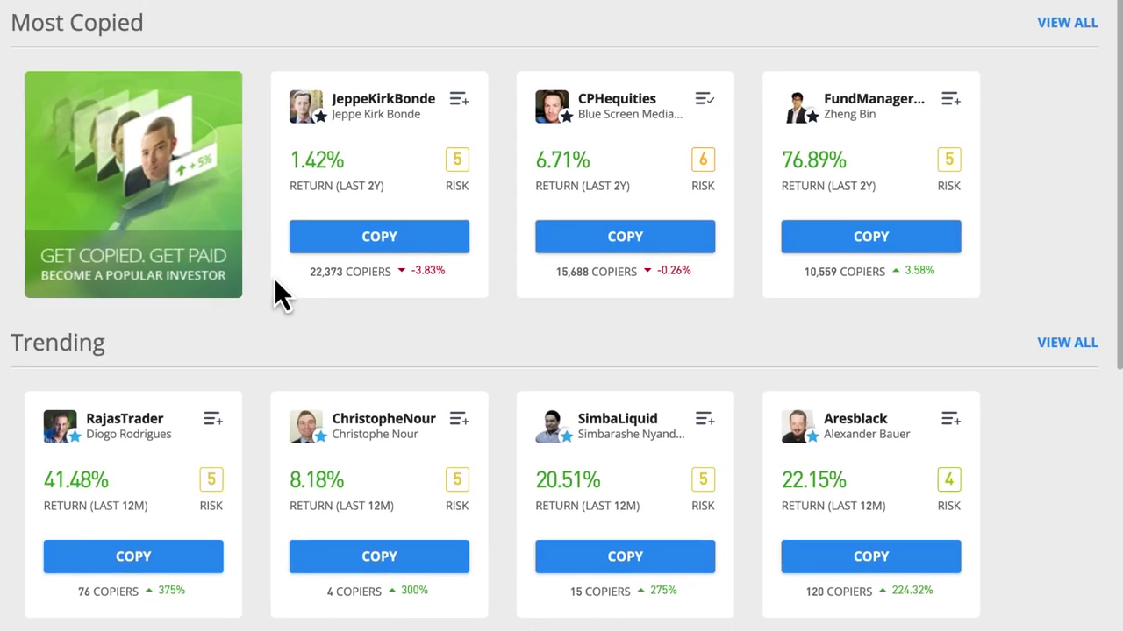
Scroll the discovery page through Trending, Long-Term Stock, Long-Short and Multi-Strategy sections.
scroll(240, 319, "down", 1)
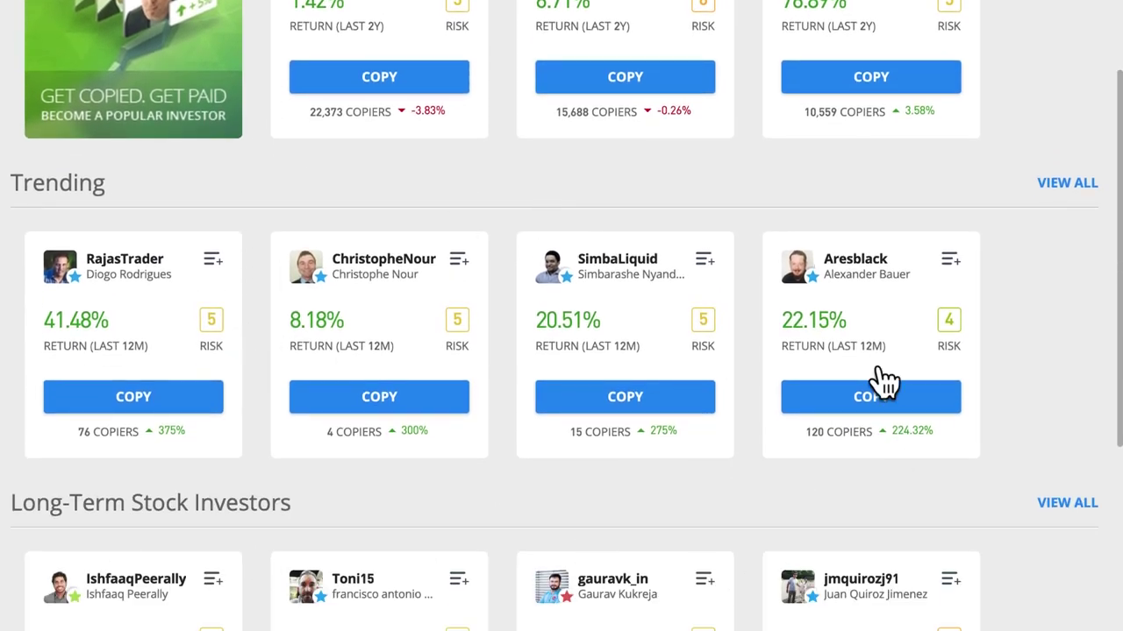
scroll(534, 309, "down", 4)
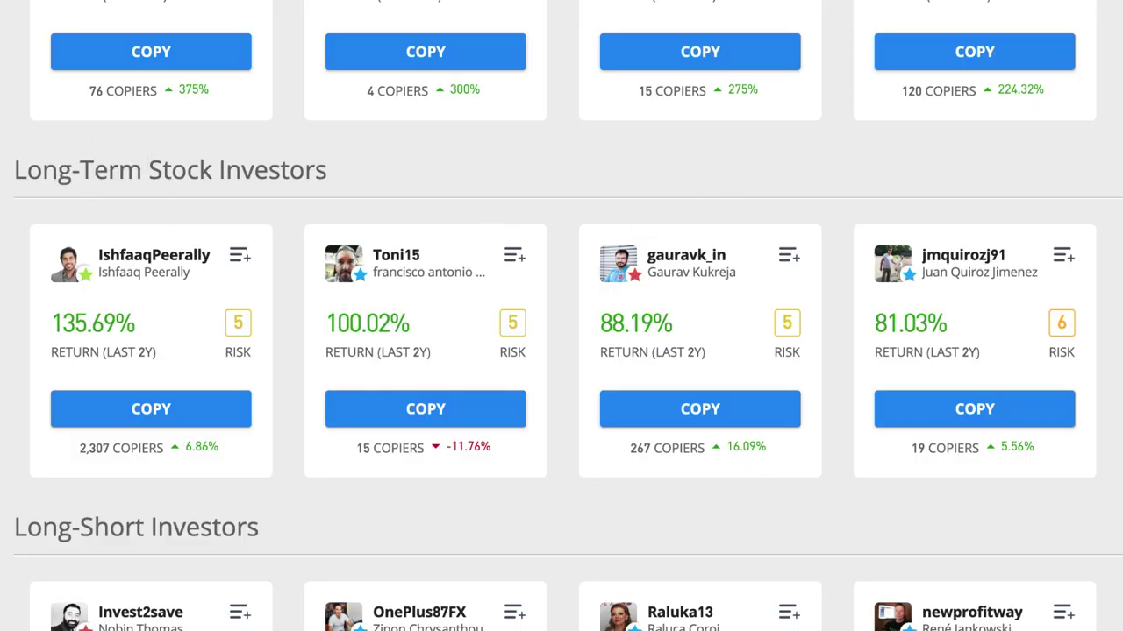
scroll(592, 272, "down", 5)
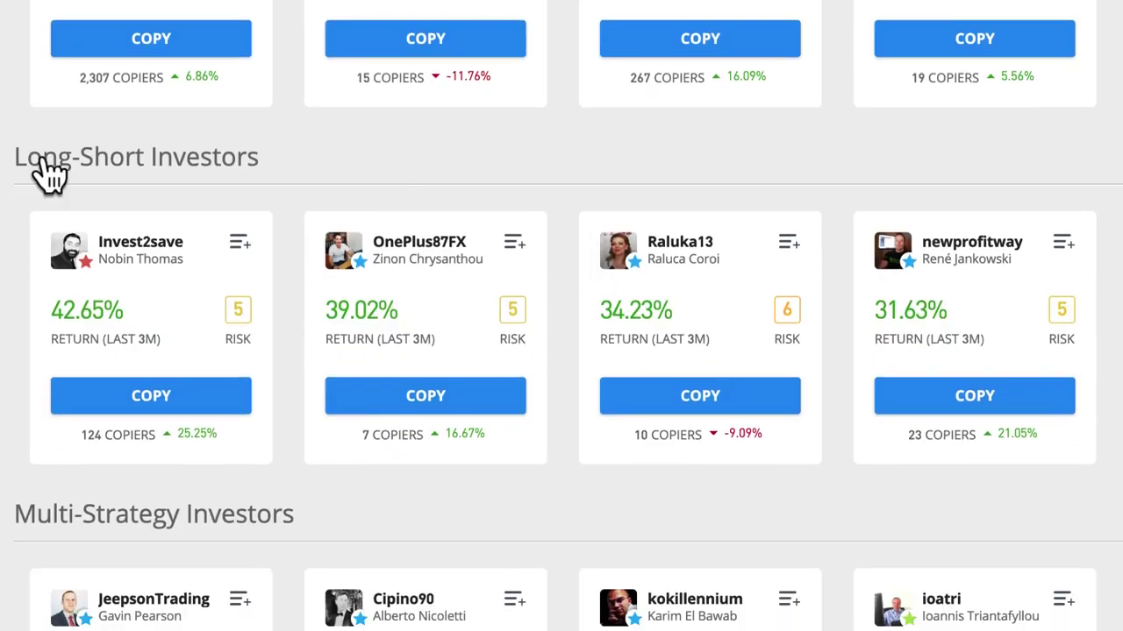
scroll(269, 218, "down", 3)
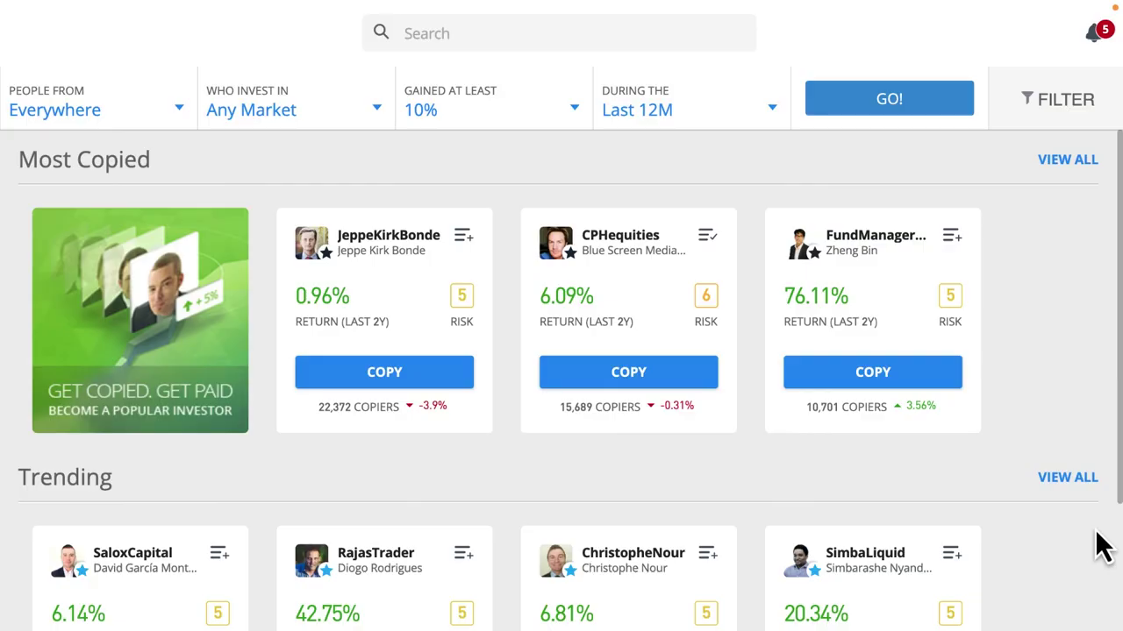
scroll(1102, 543, "down", 3)
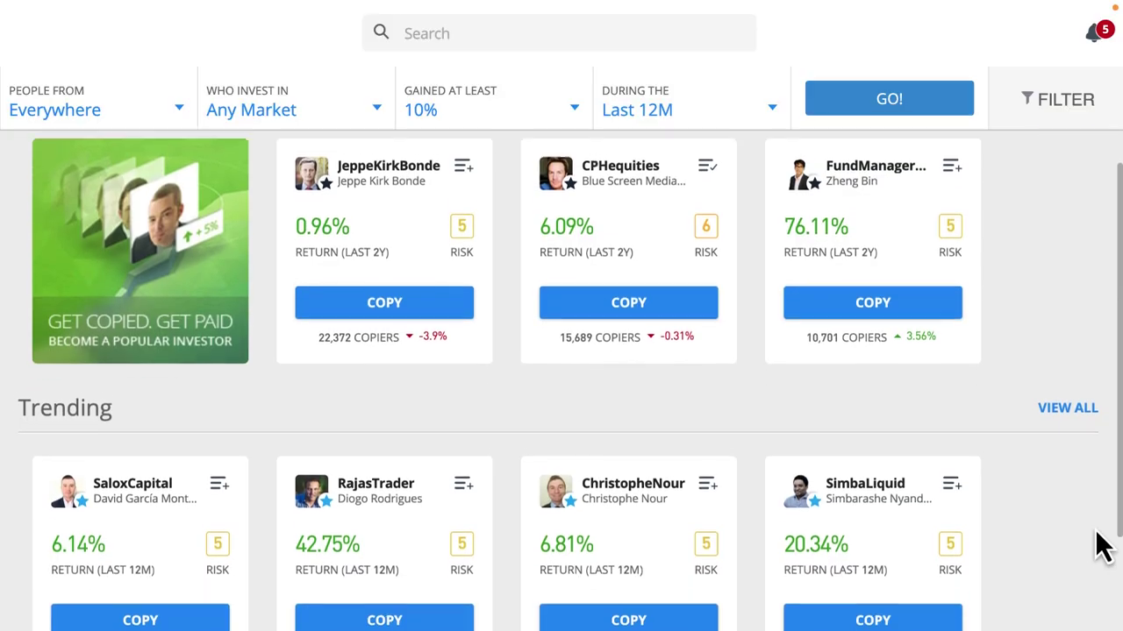
scroll(1101, 544, "down", 5)
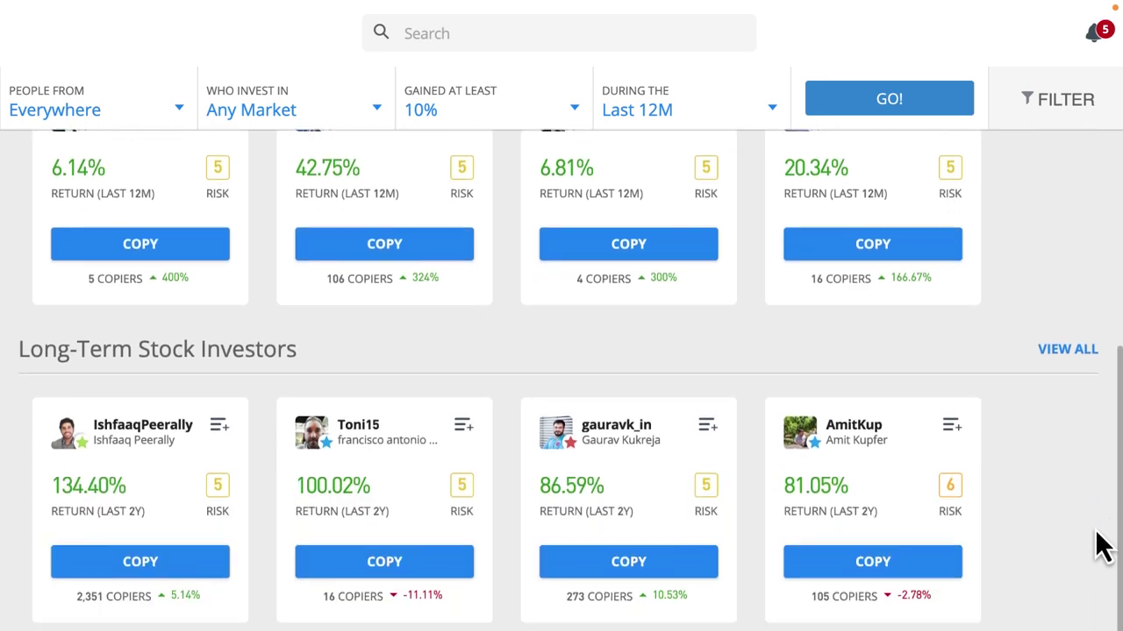
scroll(1102, 544, "down", 2)
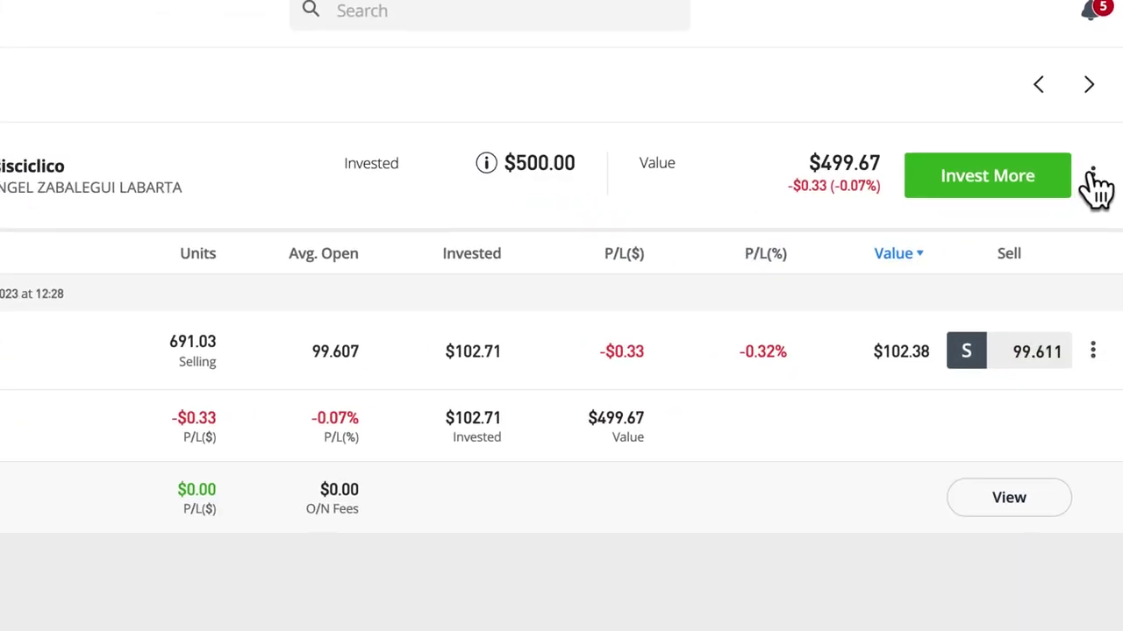
Open Adjust Stop Loss for the copied investor, then advance the Popular Investors showcase.
left_click(1095, 181)
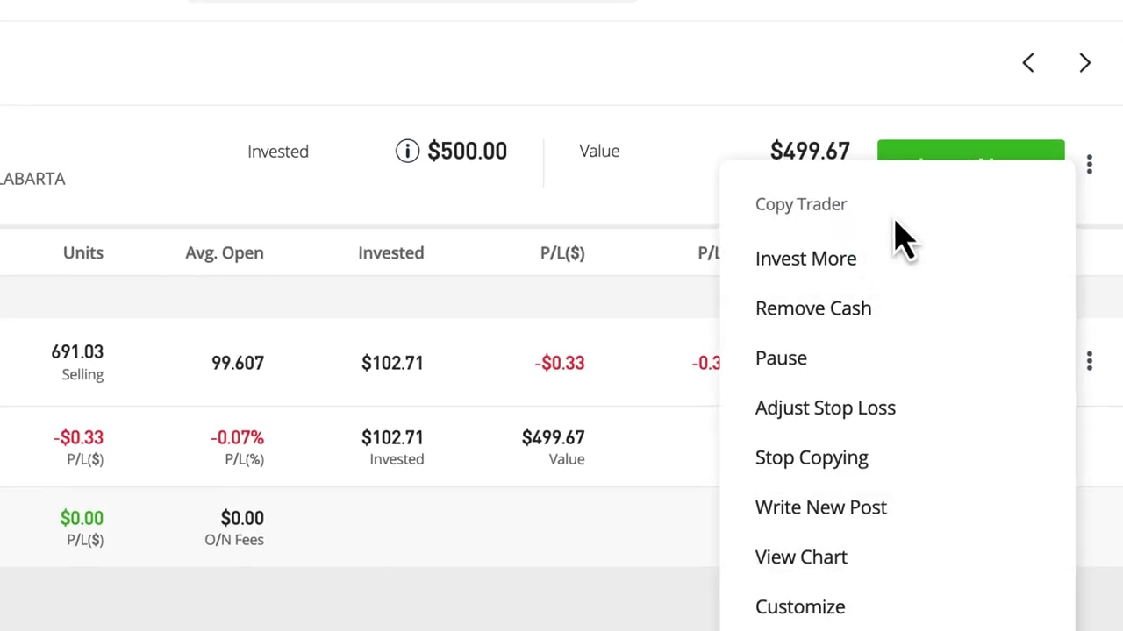
left_click(825, 417)
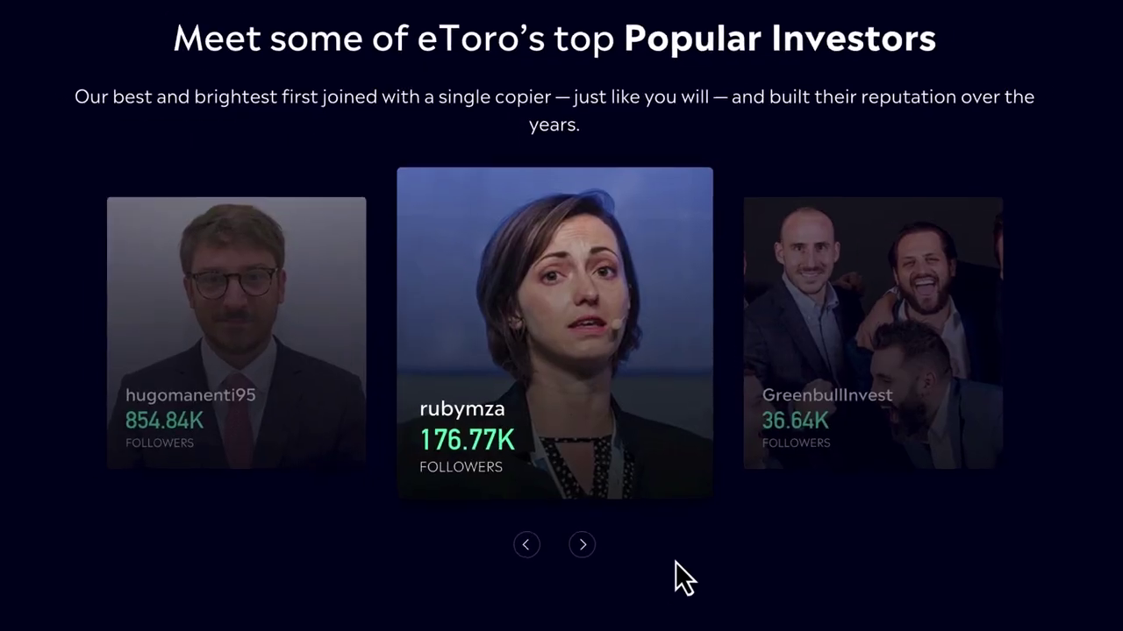
left_click(582, 545)
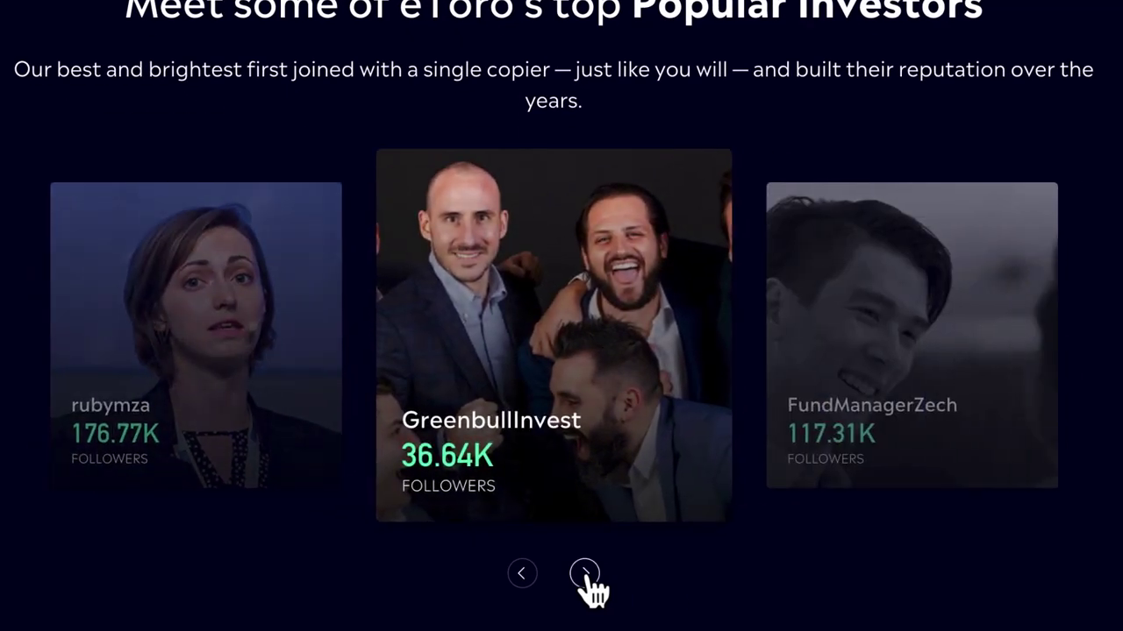
Page the Popular Investors showcase forward past FundManagerZech and JORDENBOER to further top investors.
left_click(584, 574)
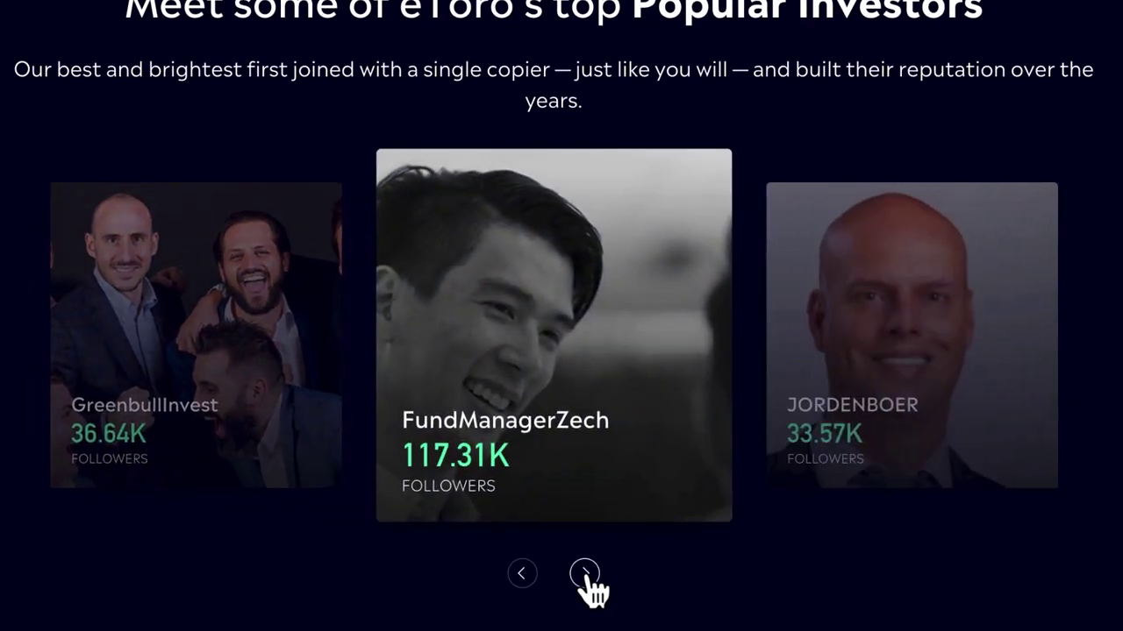
left_click(585, 574)
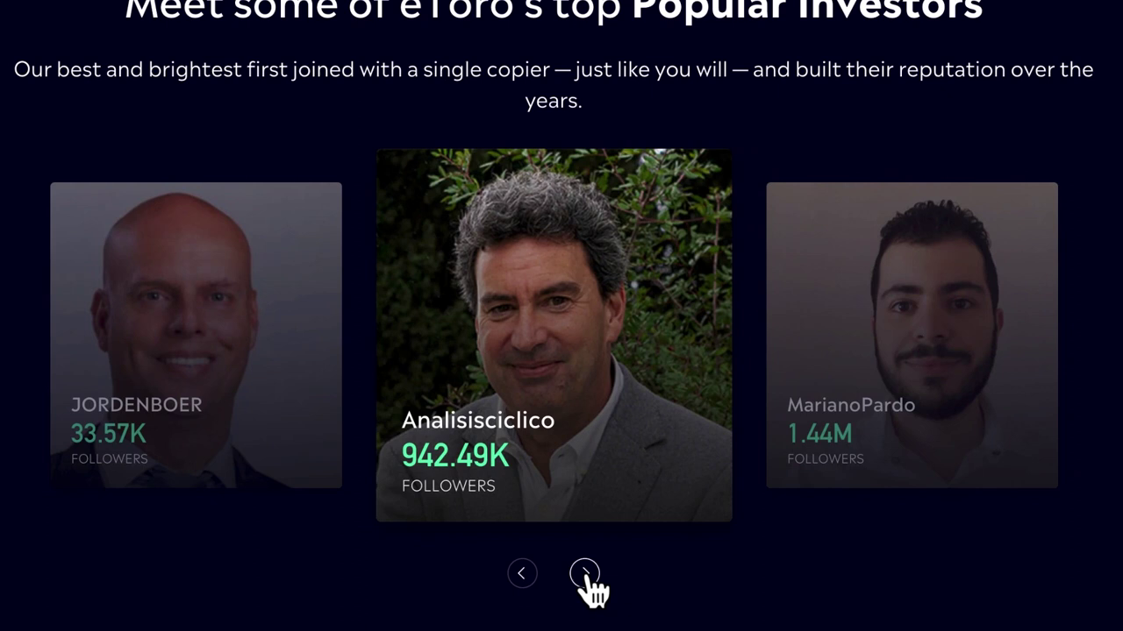
left_click(585, 576)
left_click(585, 576)
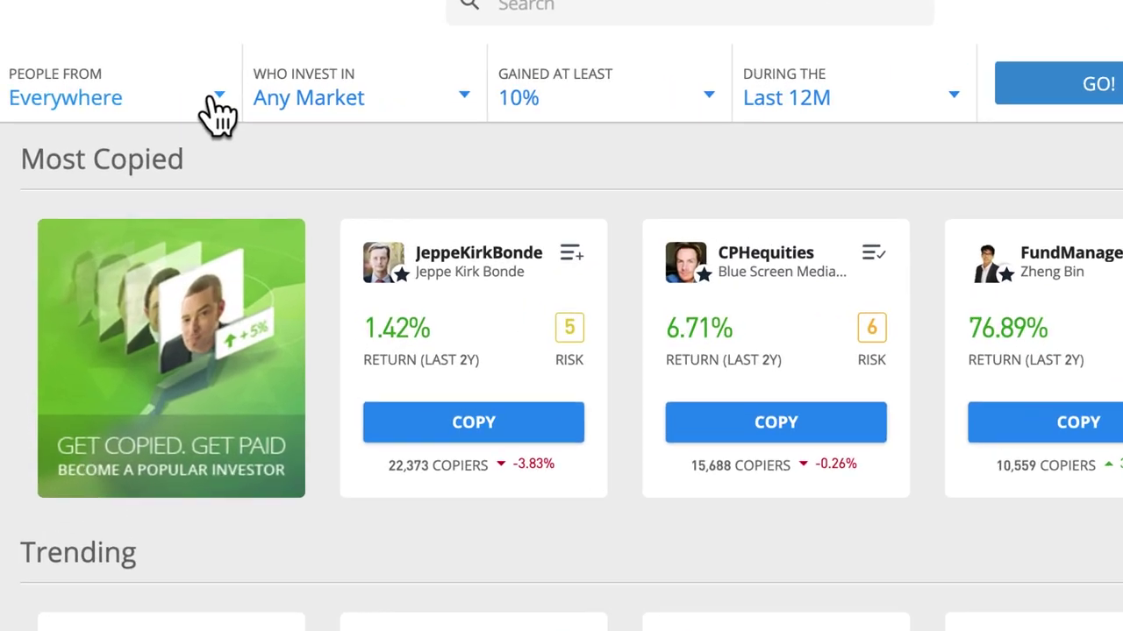
Set the People From filter to Cameroon and run the investor search.
left_click(176, 112)
scroll(93, 219, "down", 1)
scroll(146, 257, "down", 2)
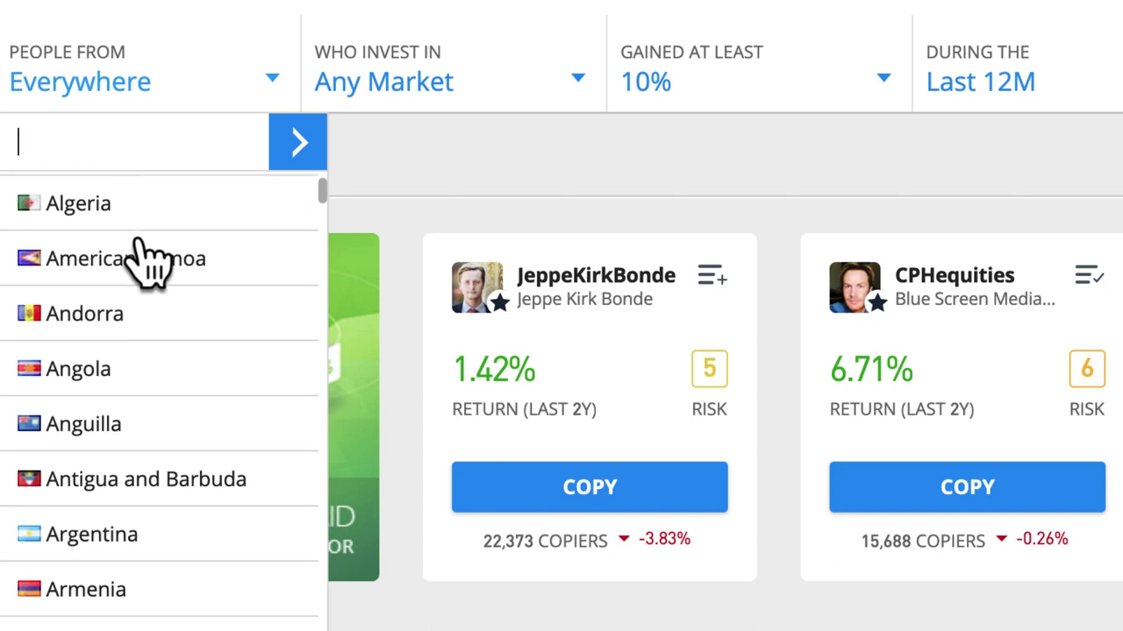
scroll(123, 335, "down", 3)
scroll(122, 335, "down", 20)
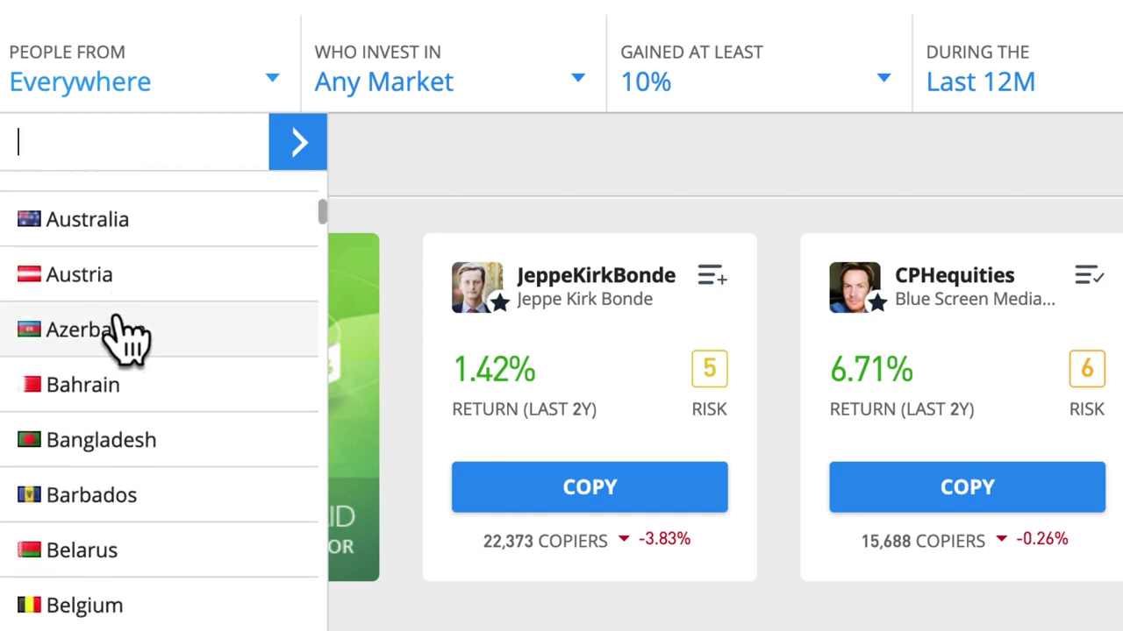
scroll(121, 325, "down", 9)
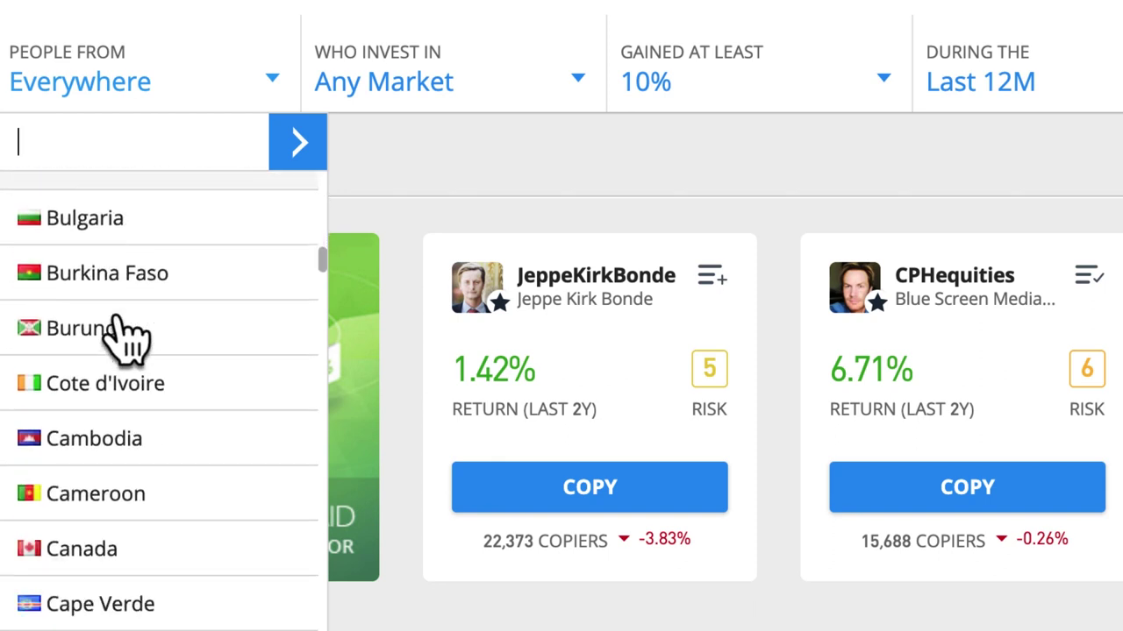
left_click(119, 325)
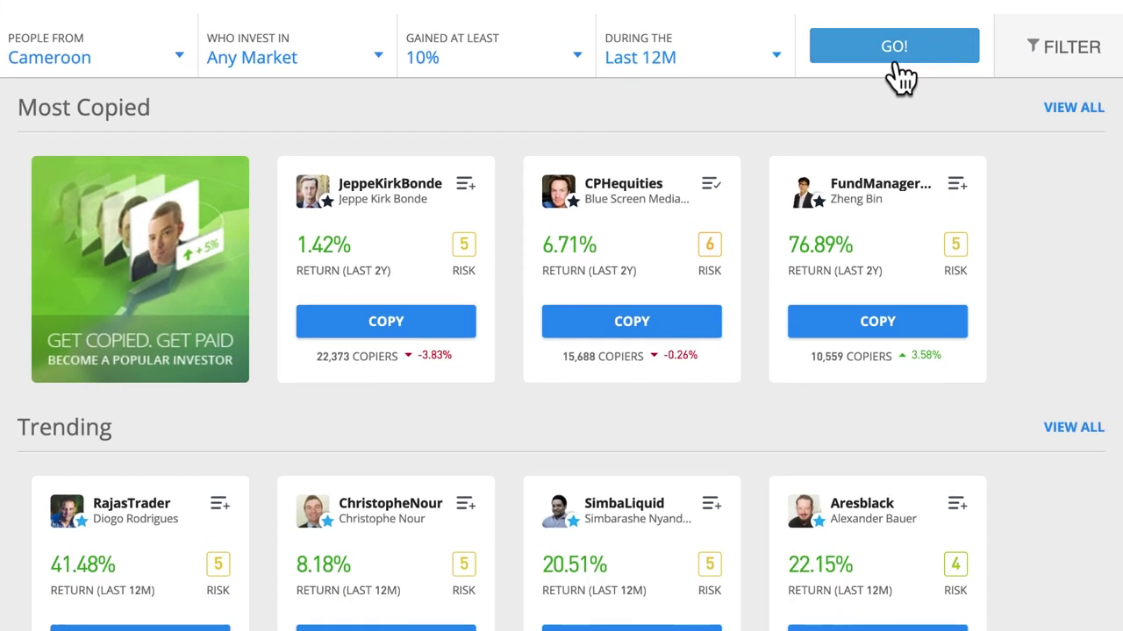
left_click(1083, 130)
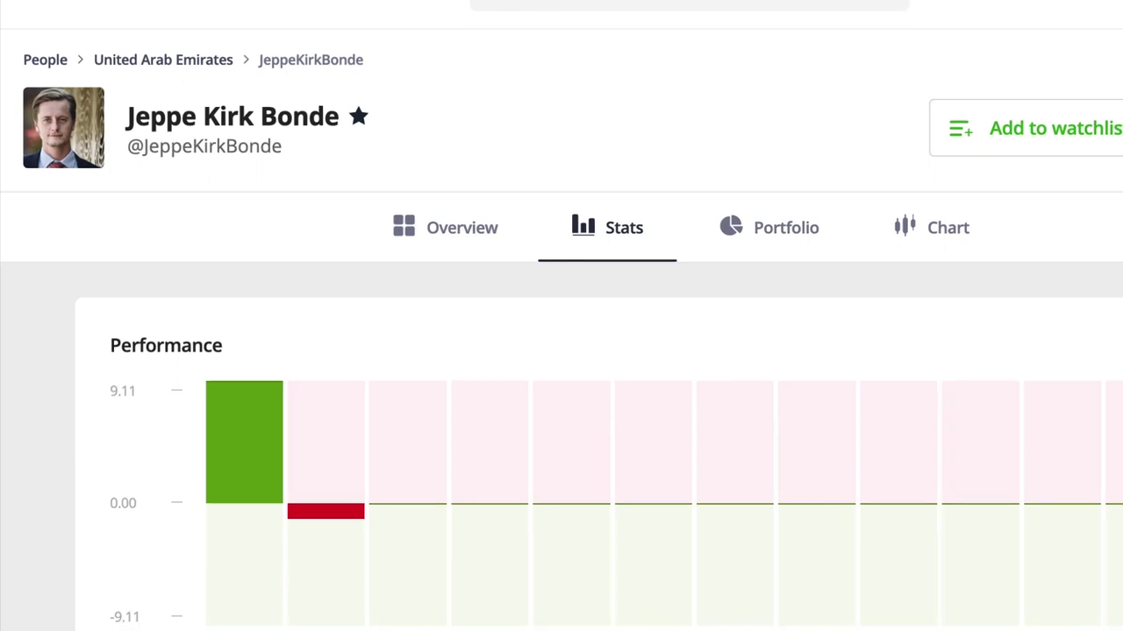
scroll(1102, 394, "down", 8)
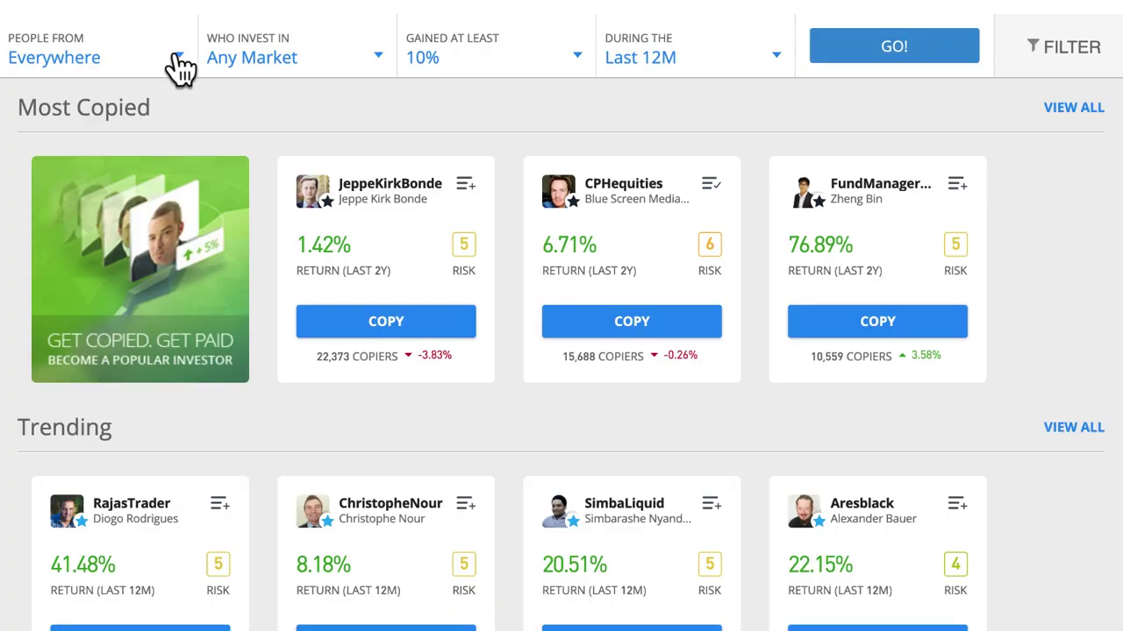
Set Gained At Least to 20% and review the During The period options.
left_click(179, 58)
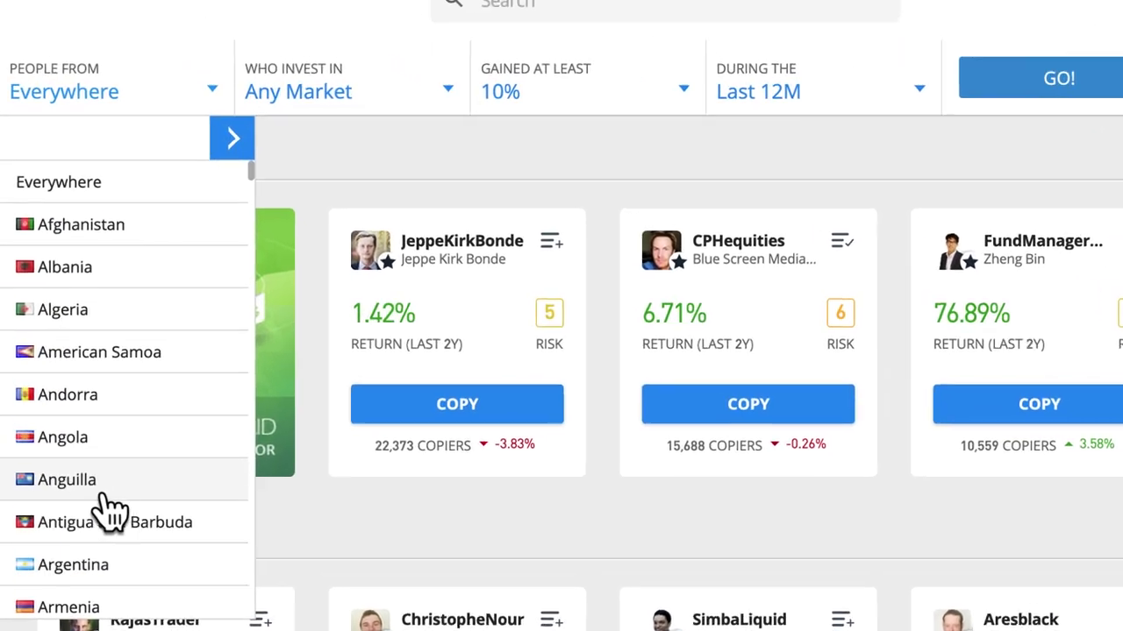
left_click(371, 66)
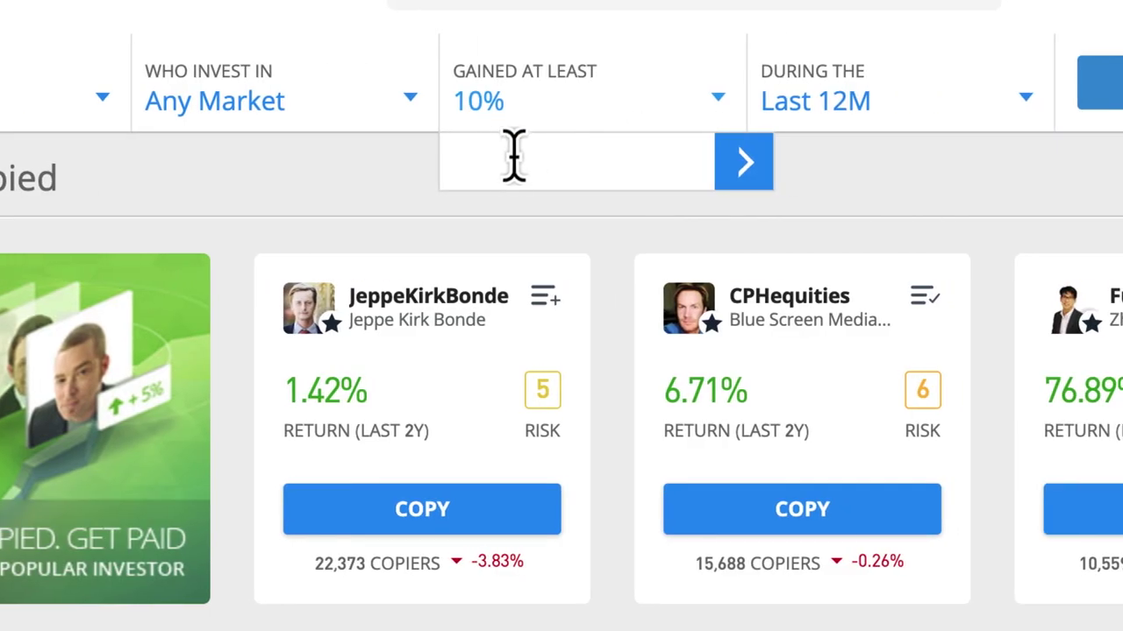
key("Return")
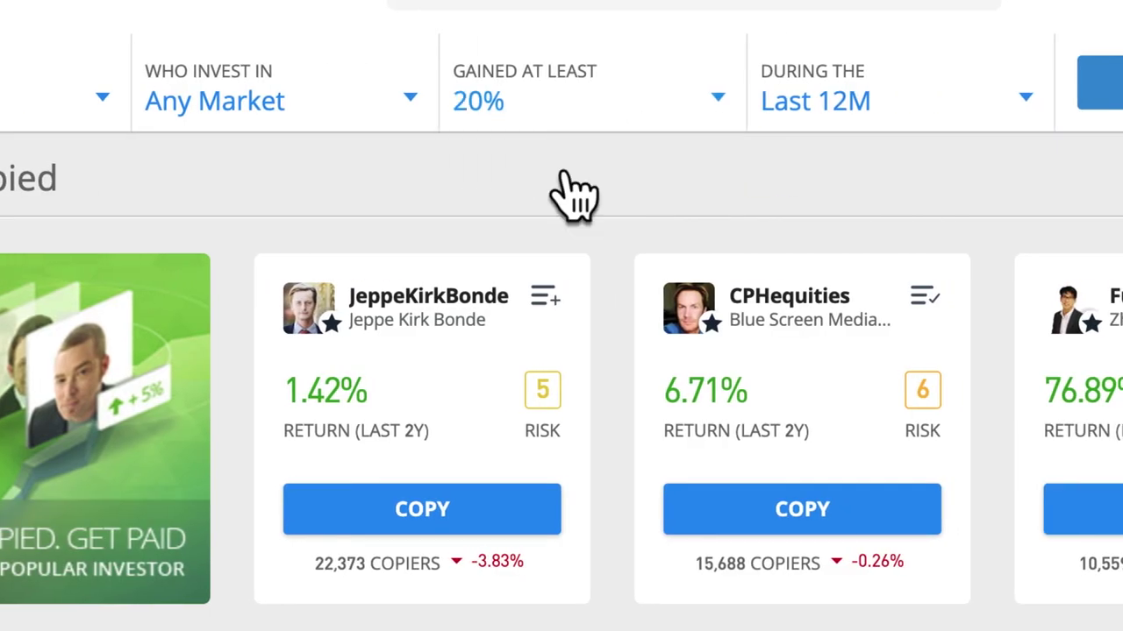
left_click(1022, 123)
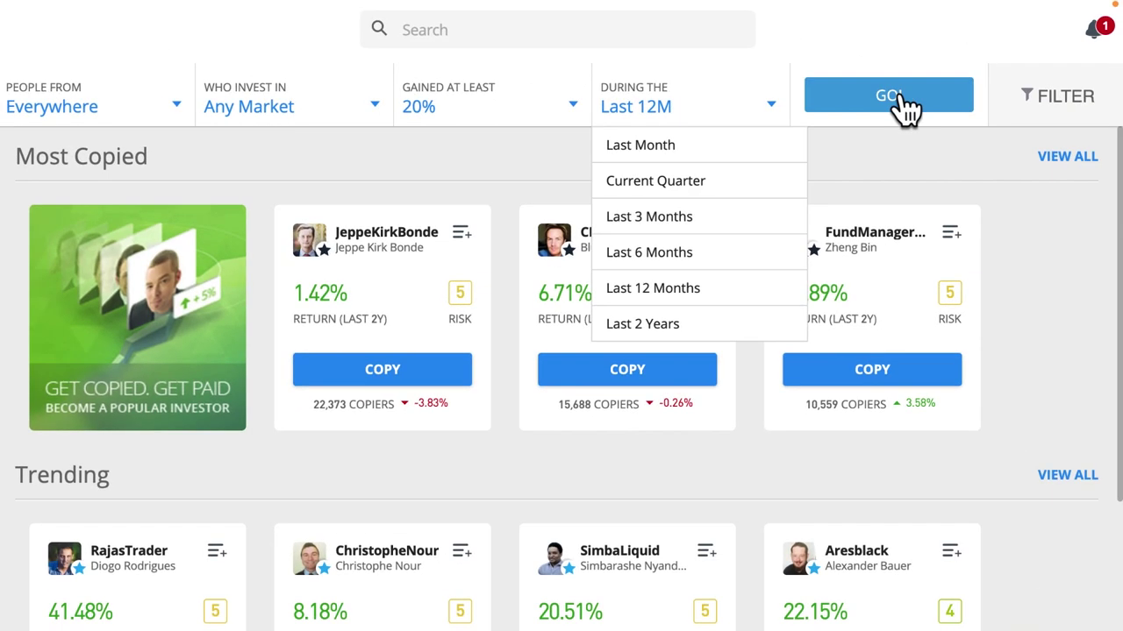
Limit the custom search to a 5%–30% return over the last 12 months.
left_click(1097, 88)
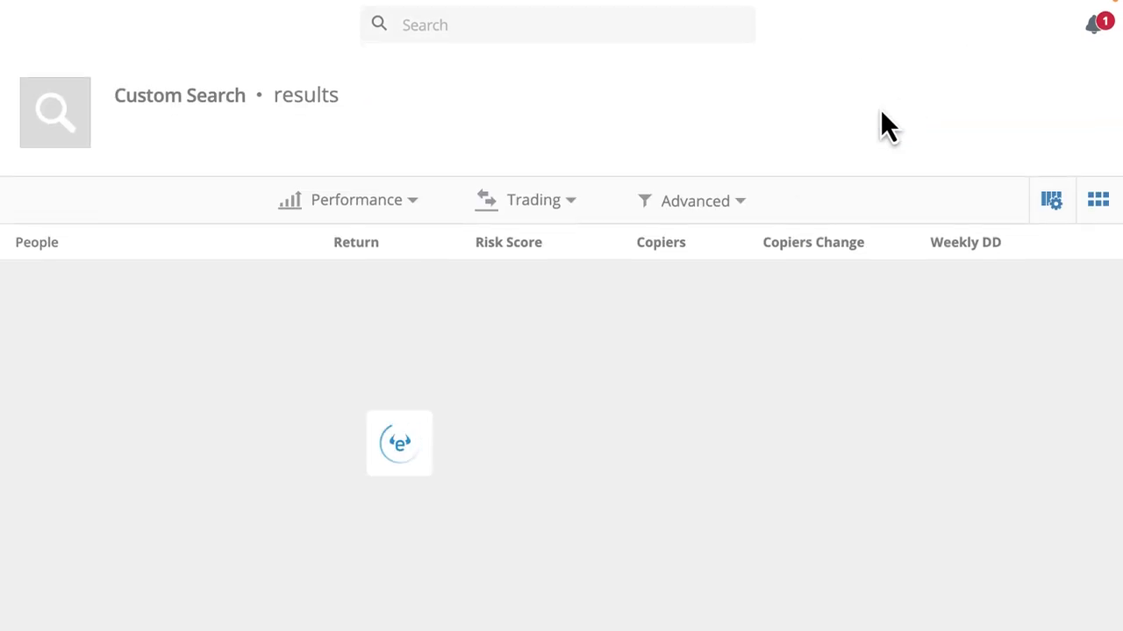
scroll(442, 442, "down", 1)
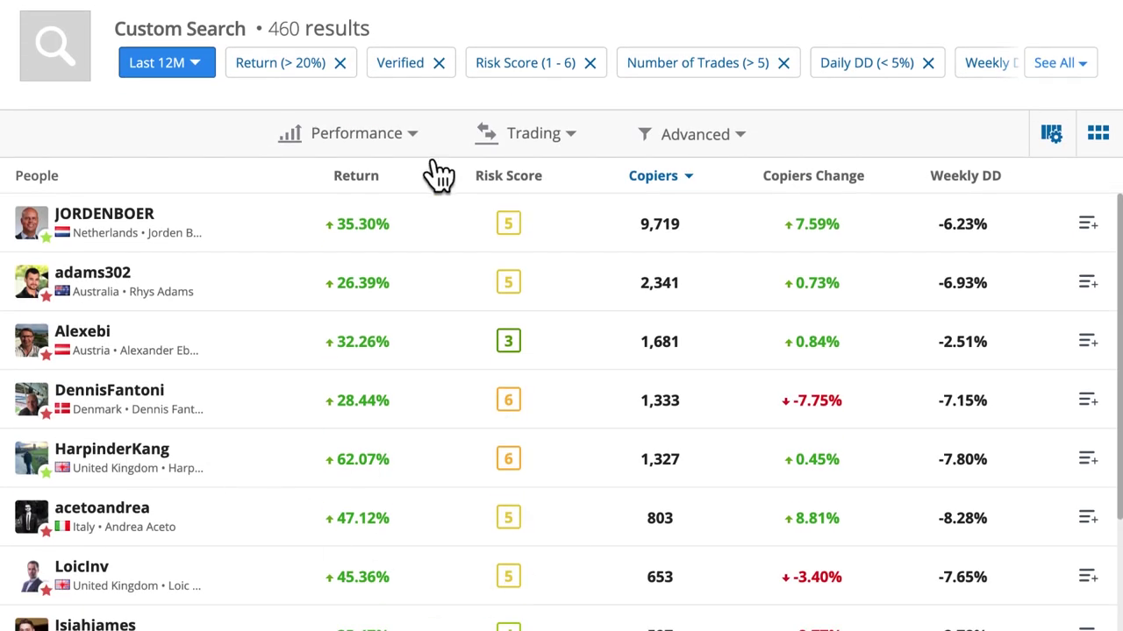
left_click(405, 138)
left_click(294, 180)
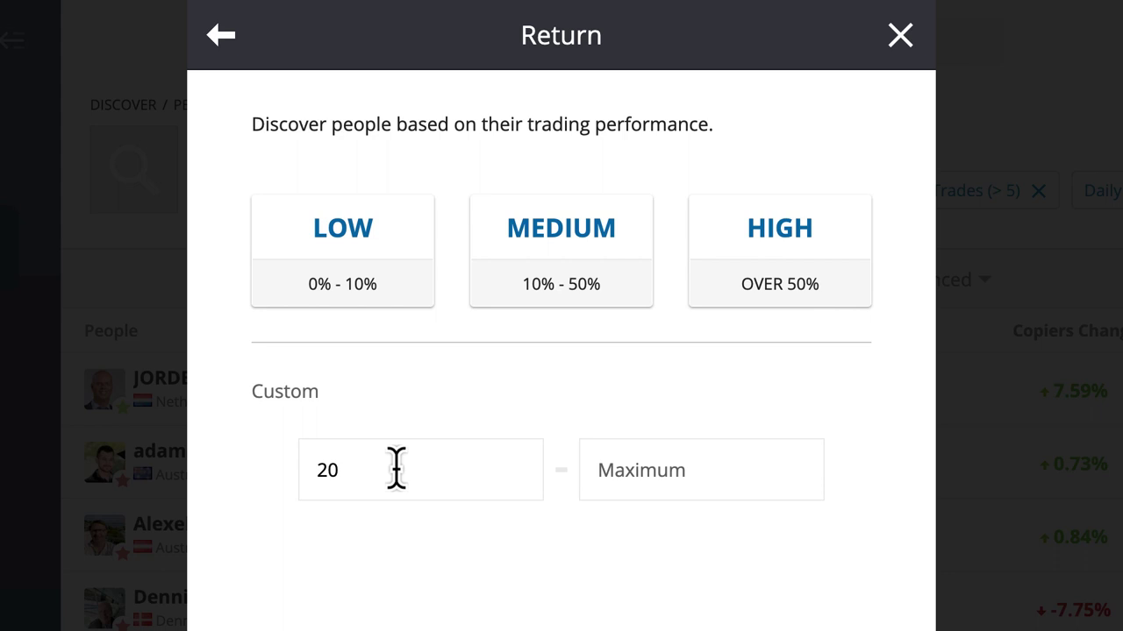
left_click_drag(353, 469, 314, 479)
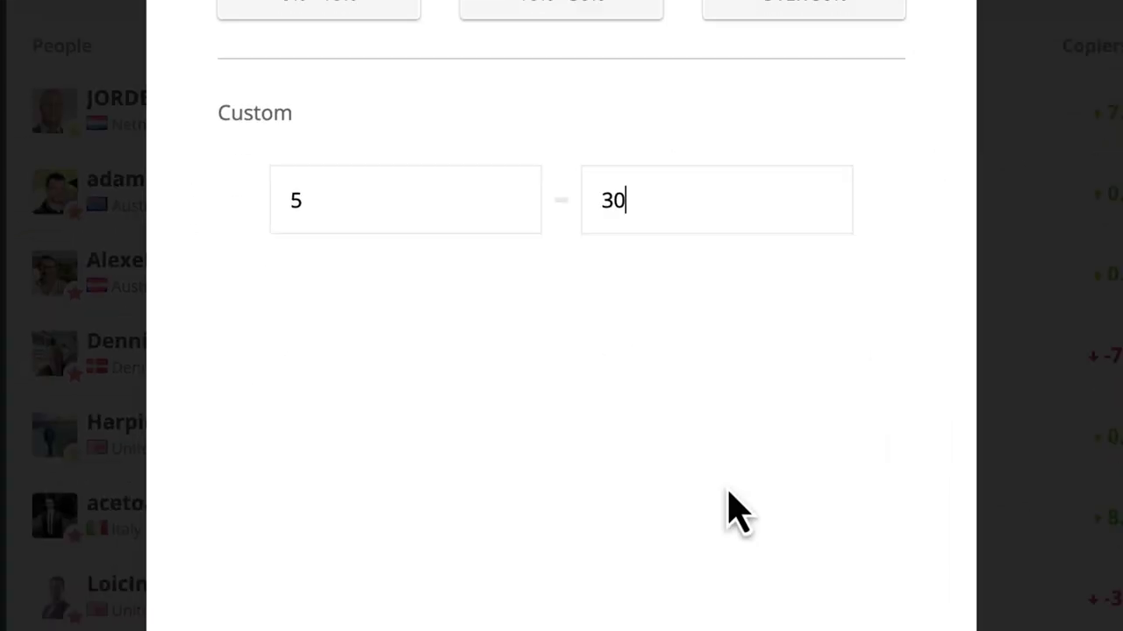
left_click(672, 616)
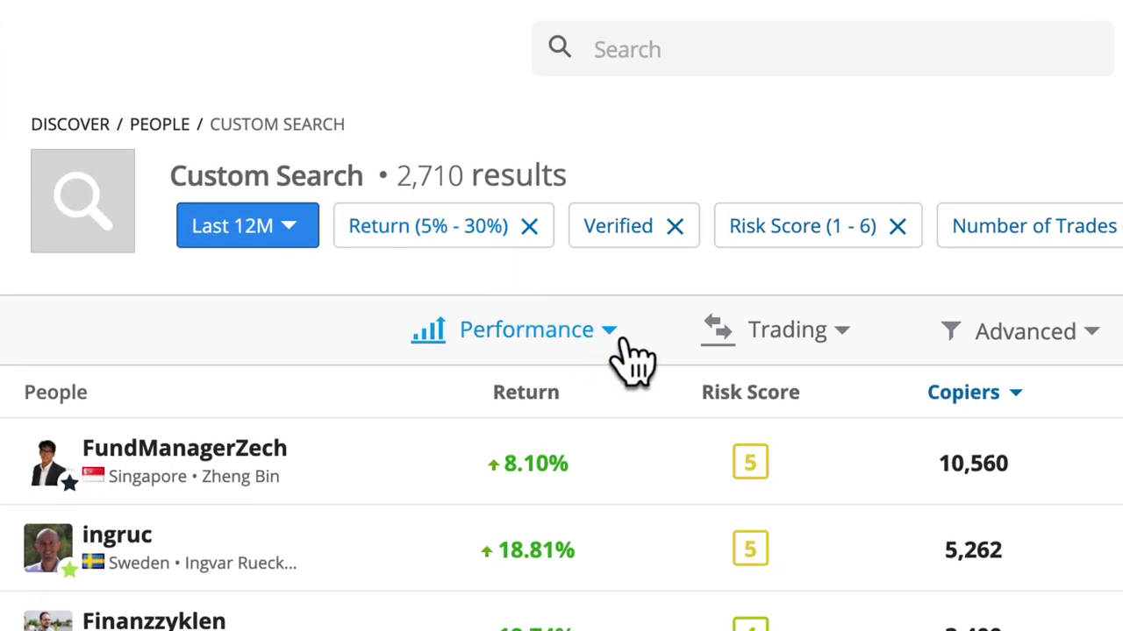
Review the Risk Score filter, then show the Copy AUM ranges from under $50K to $5M+.
left_click(623, 342)
left_click(459, 379)
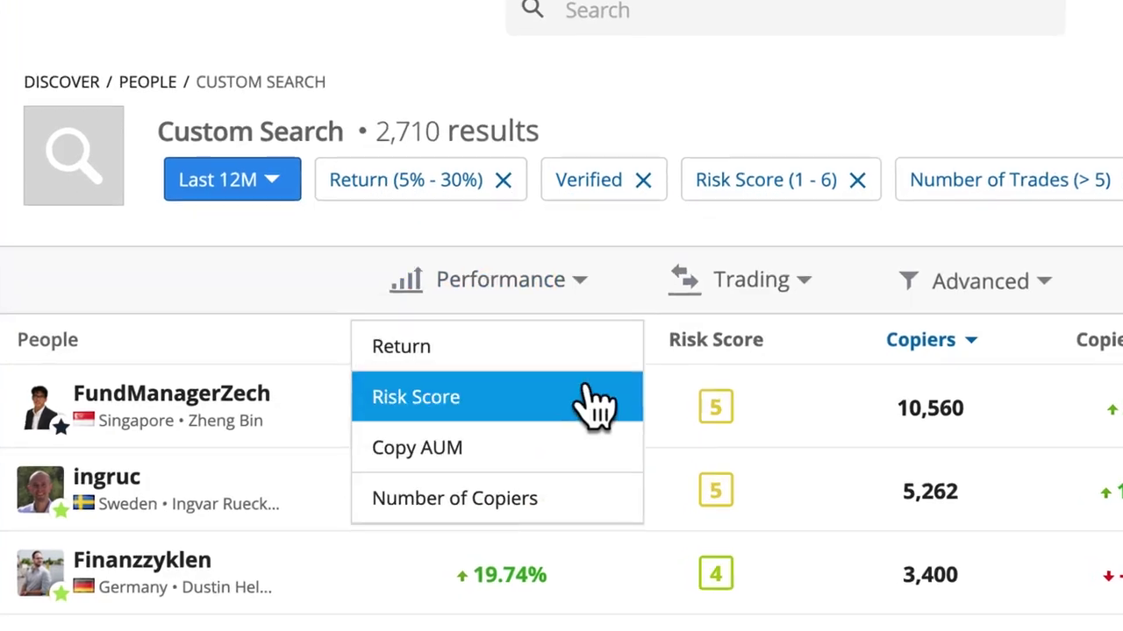
left_click(413, 450)
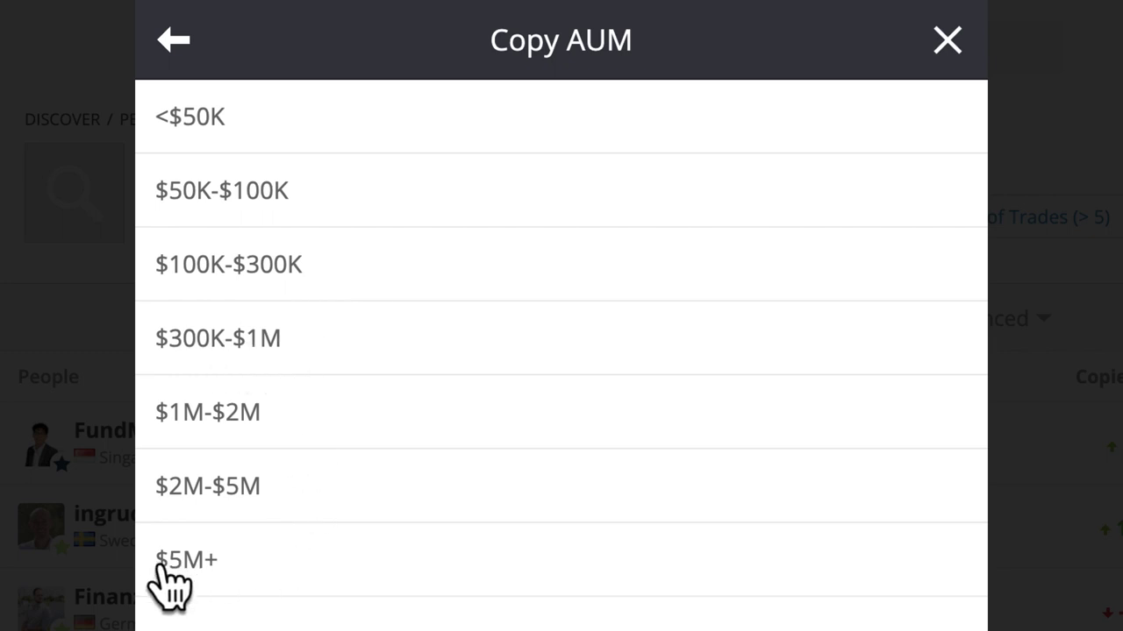
Filter to $5M+ copy AUM, glance at Allocation without changes, and open the Advanced filters.
left_click(266, 579)
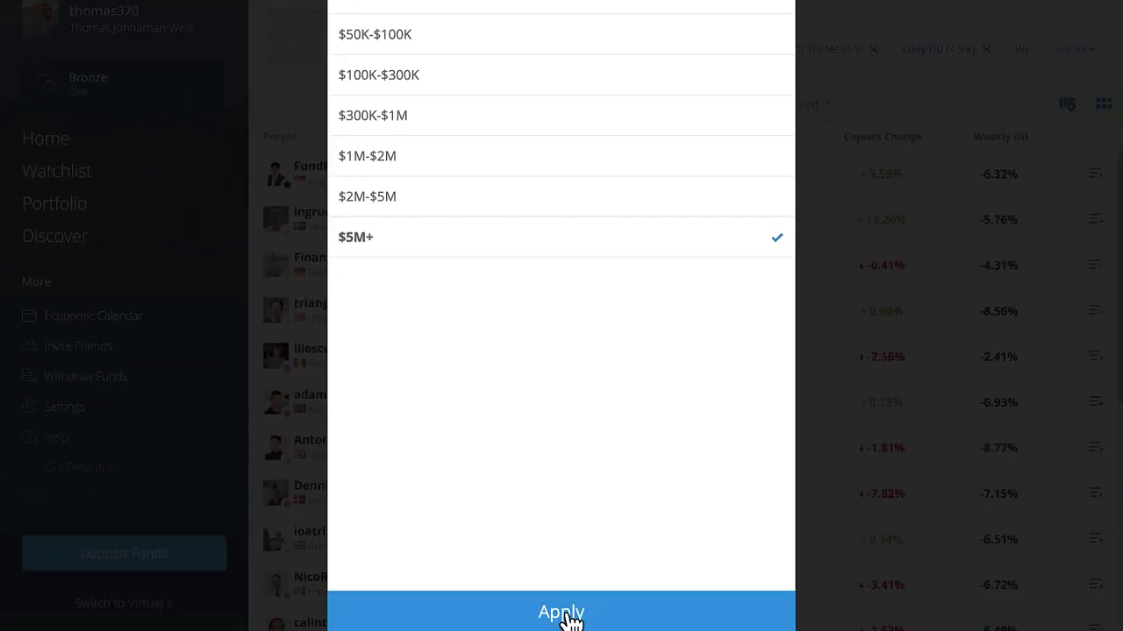
left_click(567, 614)
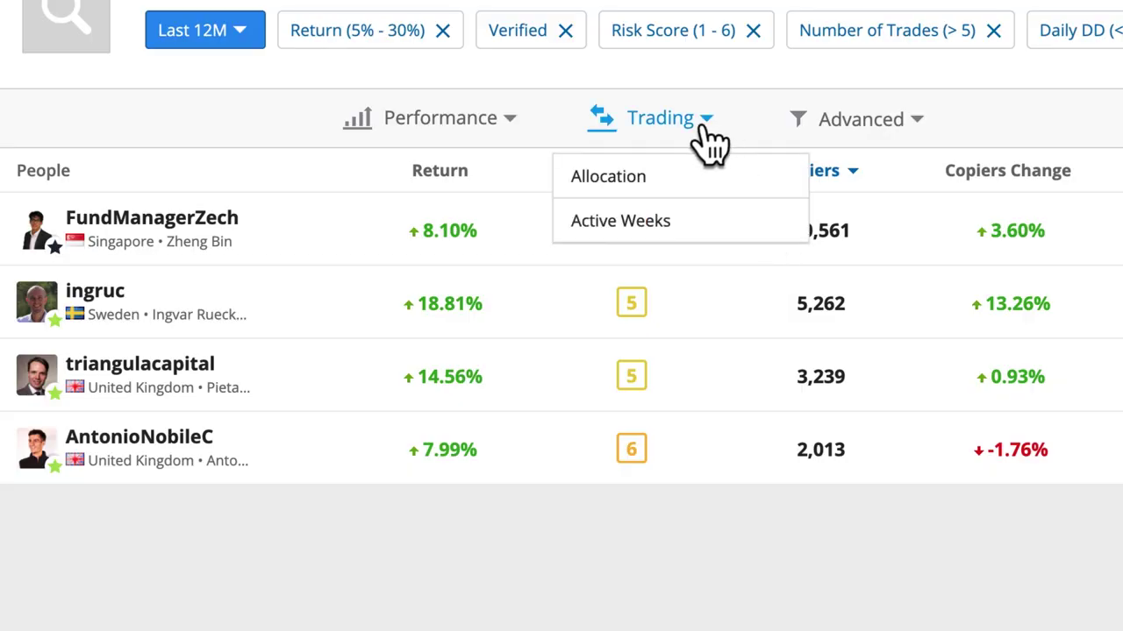
left_click(656, 179)
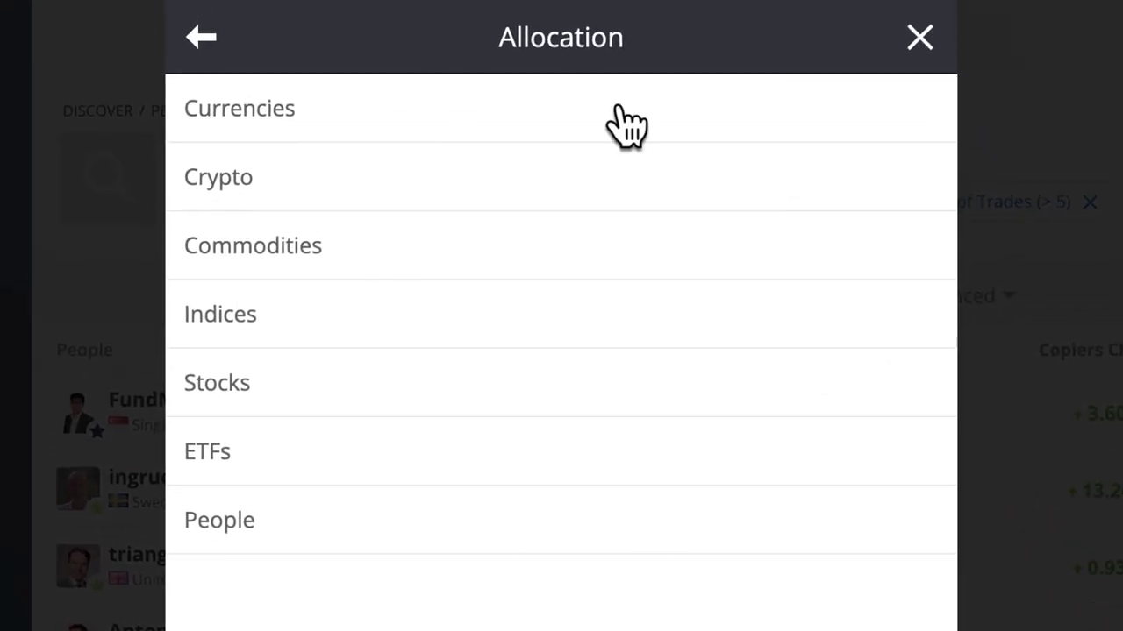
left_click(921, 40)
left_click(666, 118)
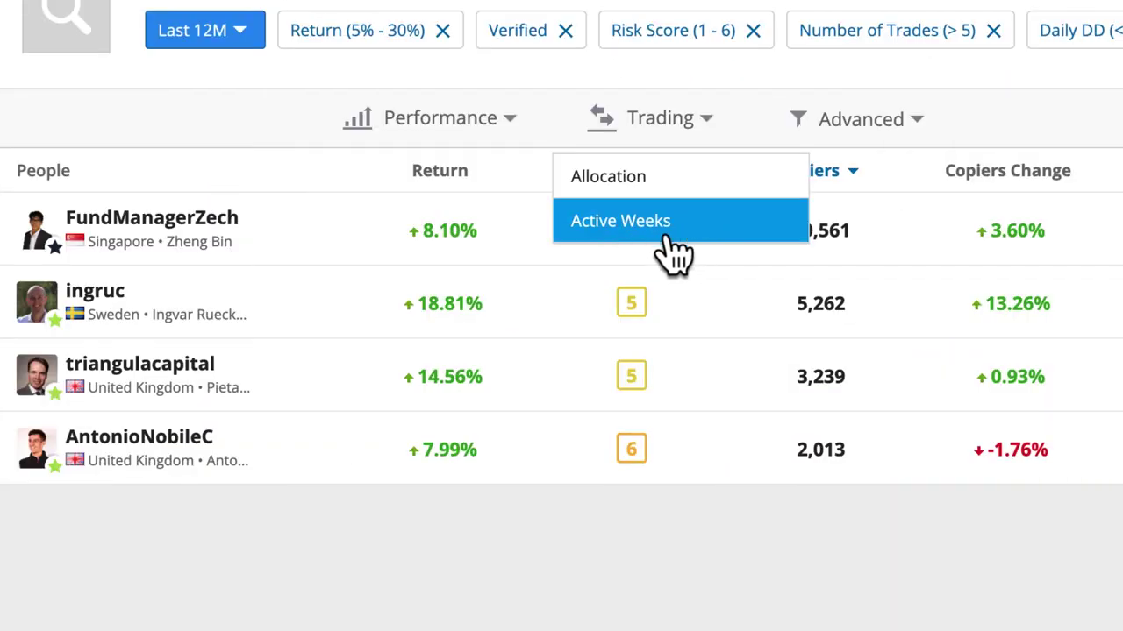
left_click(917, 125)
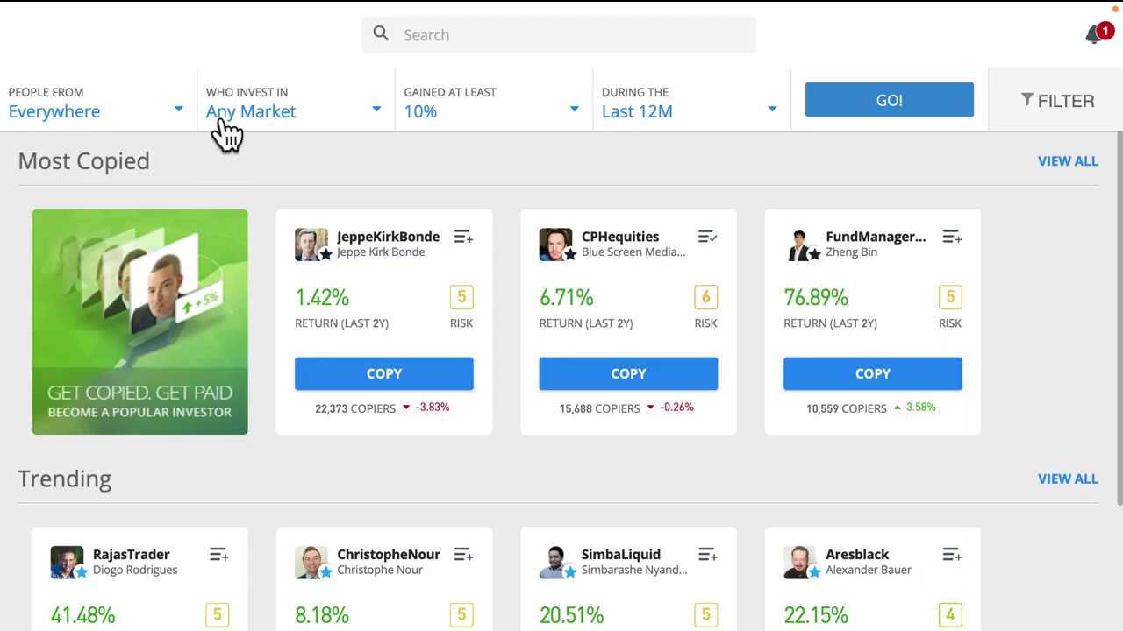
Check the Who Invest In and Gained At Least options, then list the saved watchlists.
left_click(373, 111)
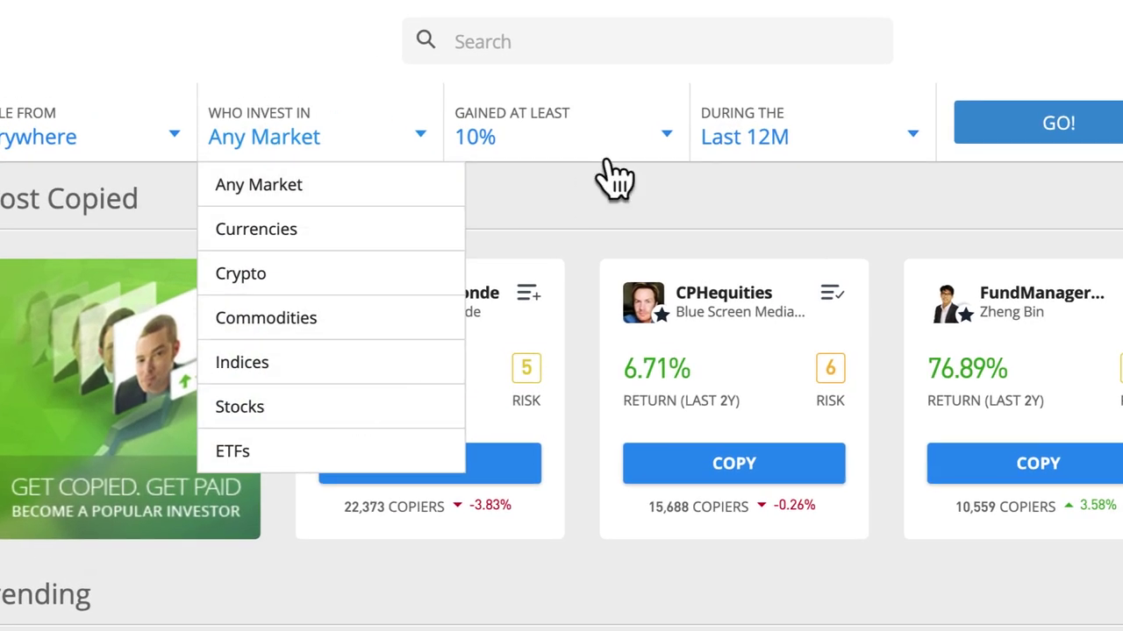
left_click(668, 146)
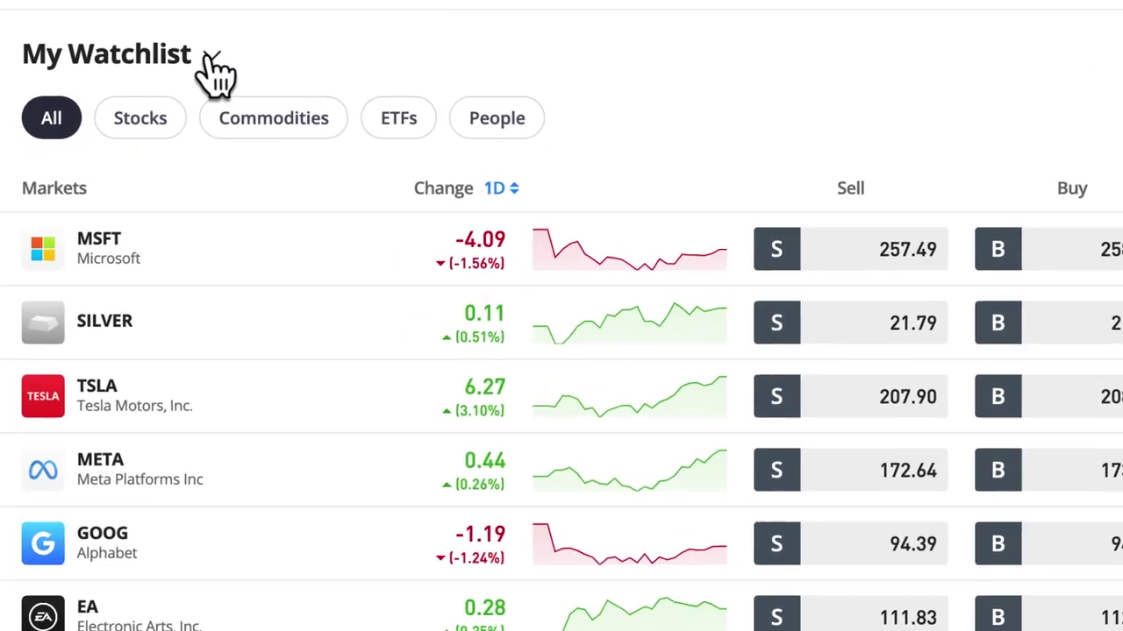
left_click(210, 58)
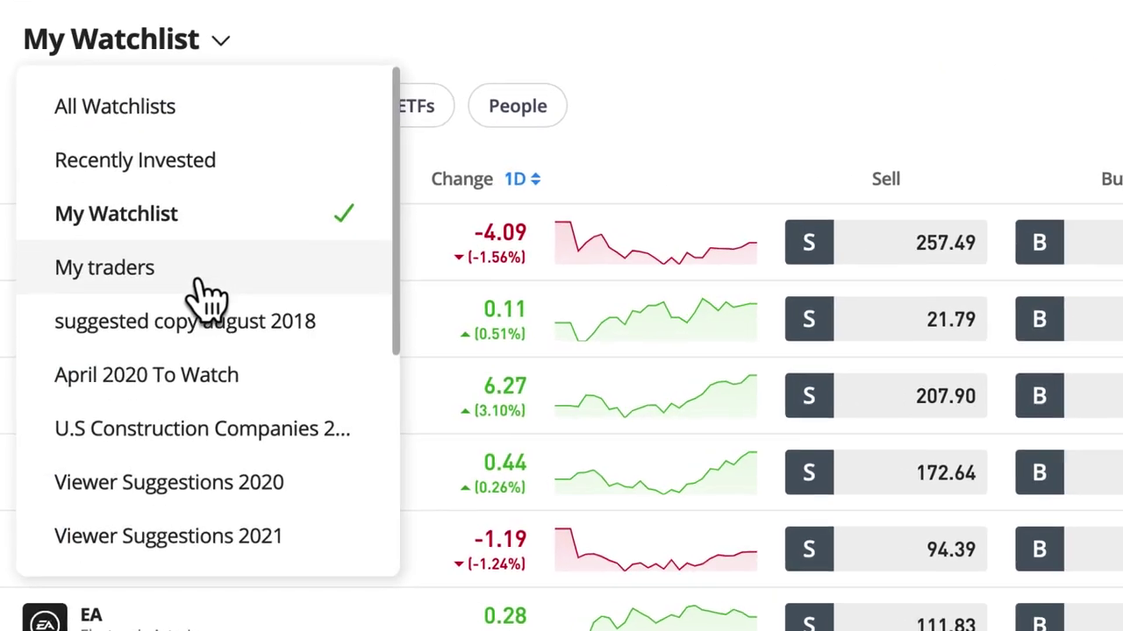
Open the trader returning 12.31% from the traders watchlist and view their monthly stats.
scroll(205, 296, "down", 3)
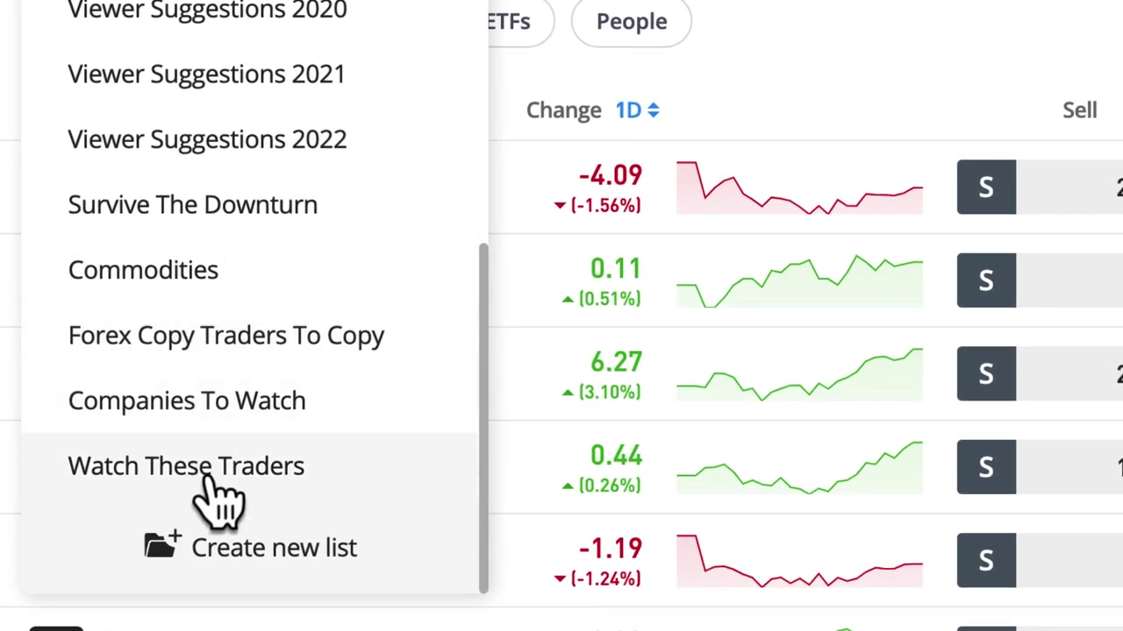
left_click(210, 480)
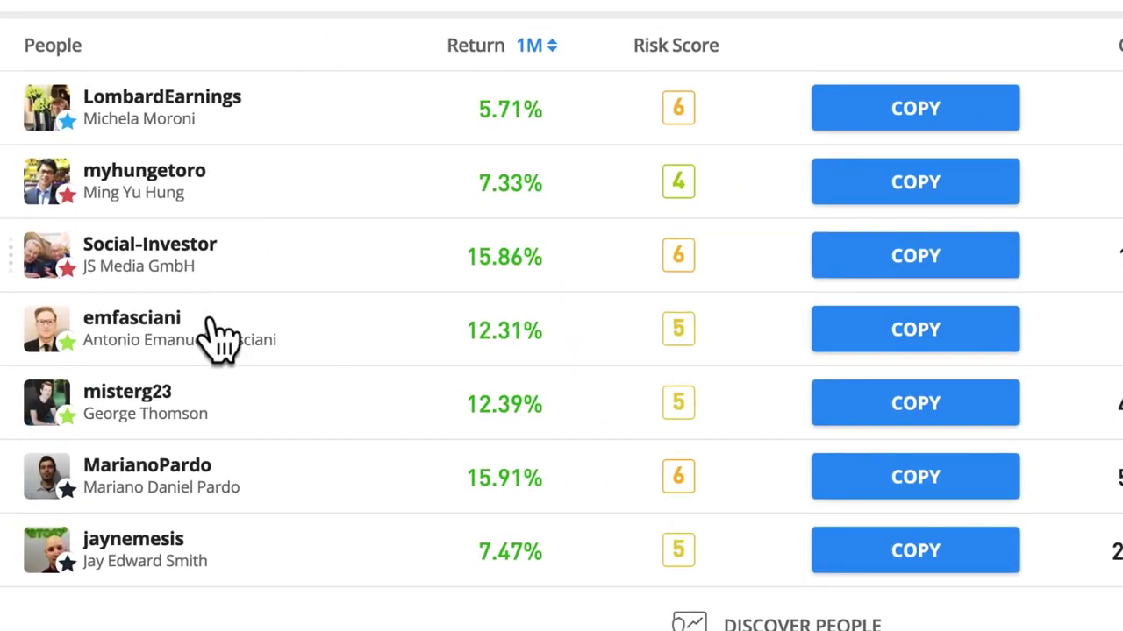
left_click(209, 324)
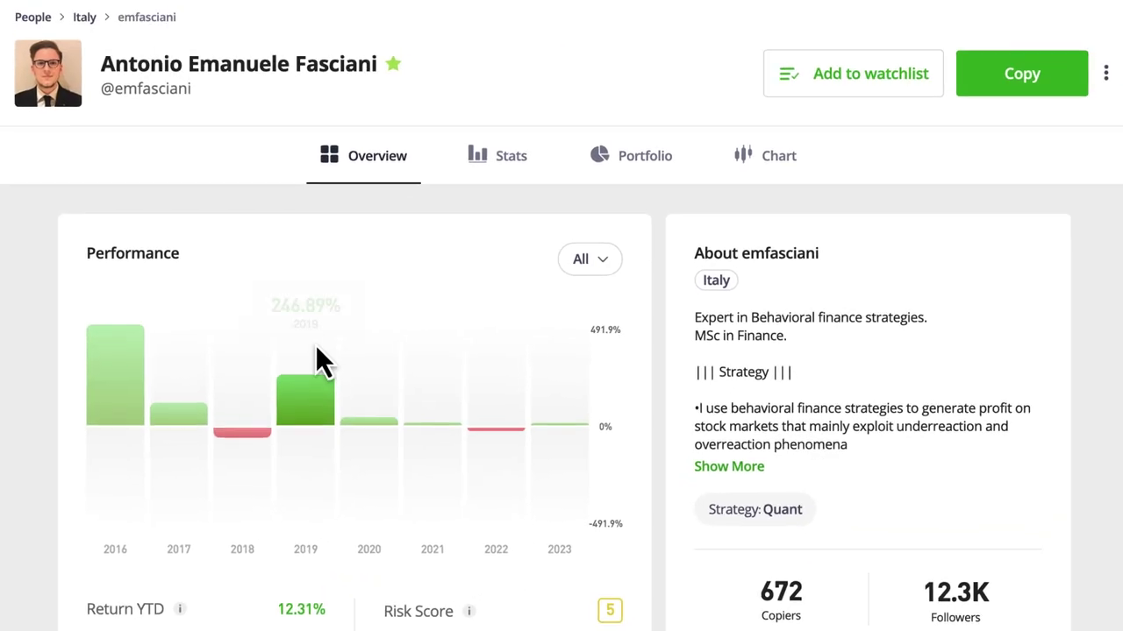
left_click(501, 163)
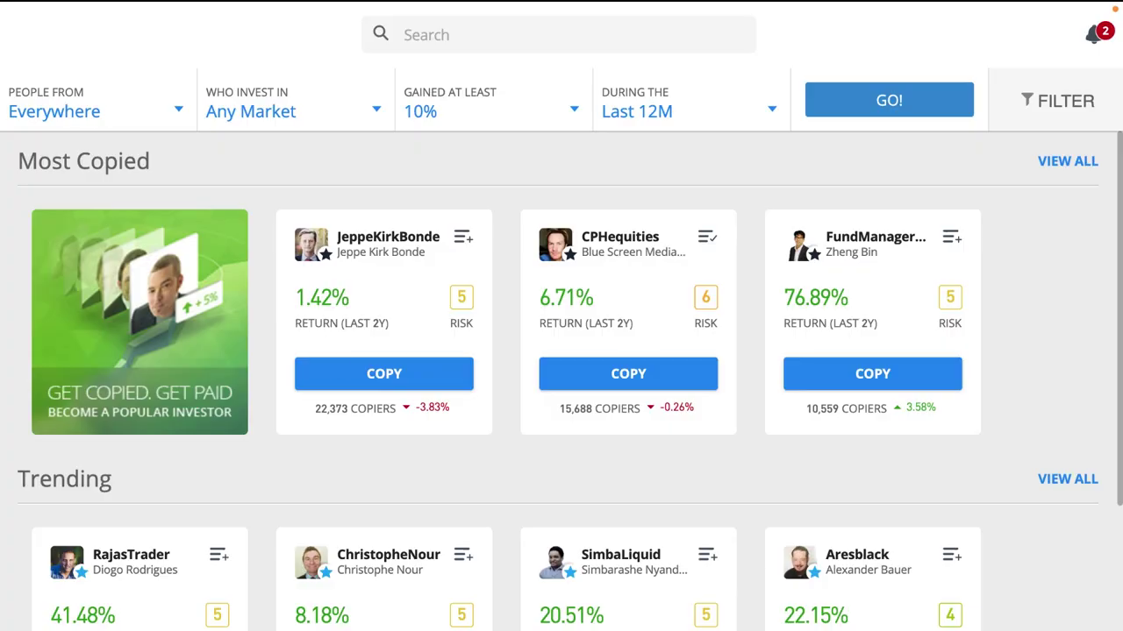
scroll(457, 597, "down", 7)
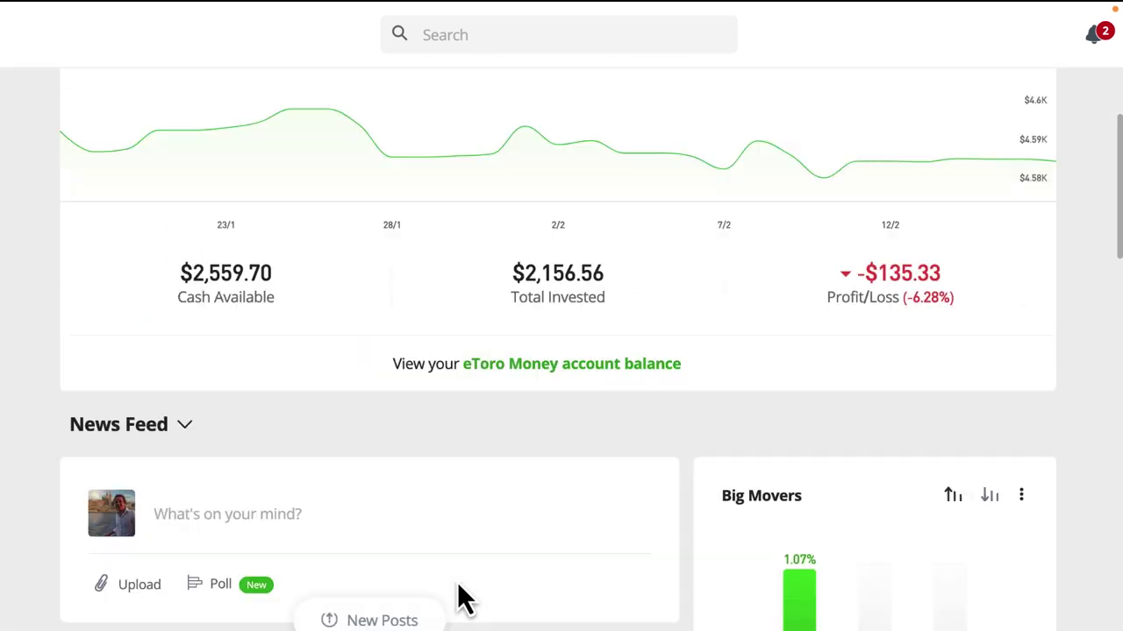